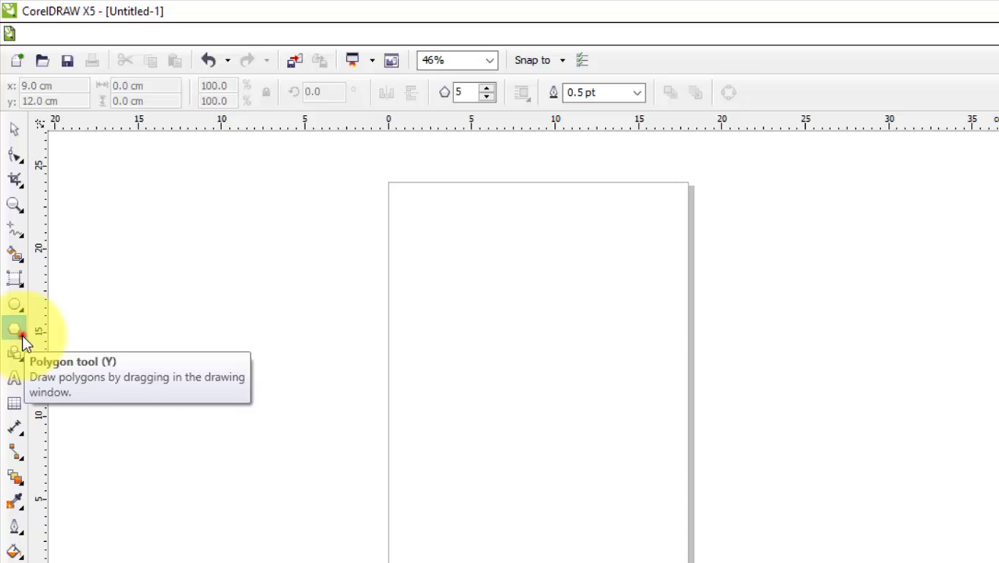
# Draw a five-sided polygon about 8.9 cm wide and 7.8 cm high in the upper half of the page.
pyautogui.click(21, 336)
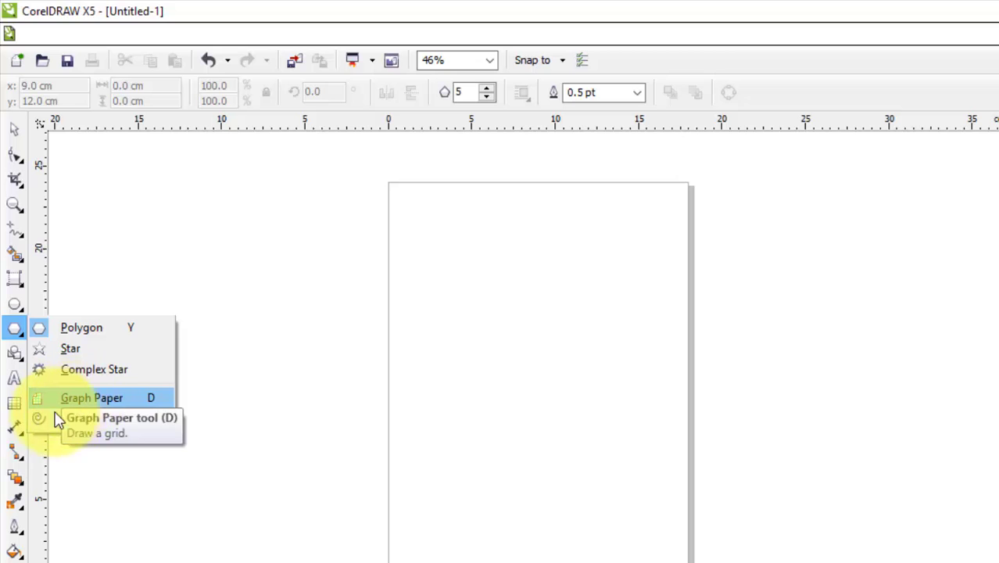
pyautogui.click(76, 334)
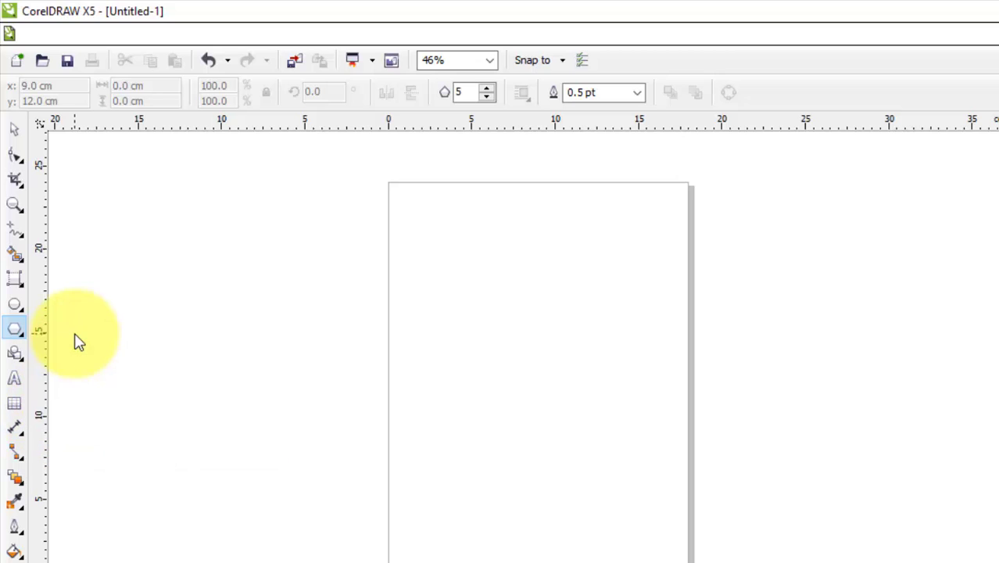
pyautogui.moveTo(462, 255); pyautogui.dragTo(618, 402)
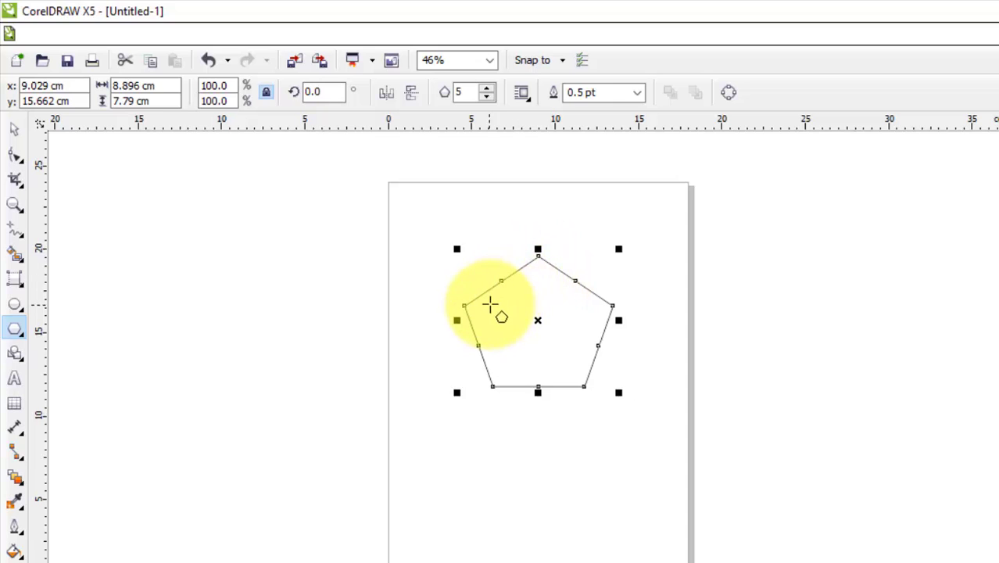
# Try other side counts on the polygon, starting at 4 and ending at 8.
pyautogui.click(487, 96)
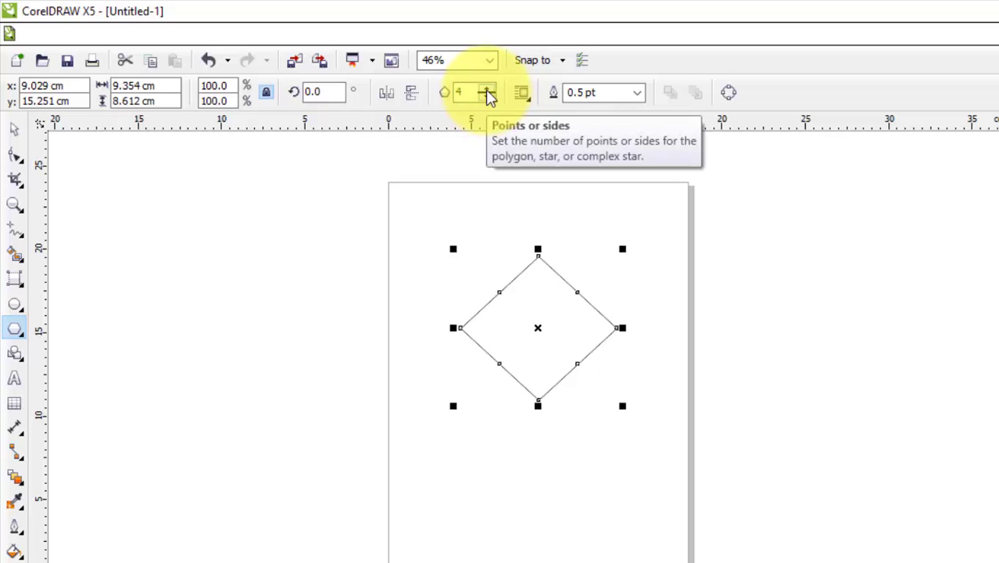
pyautogui.click(487, 88)
pyautogui.click(487, 88)
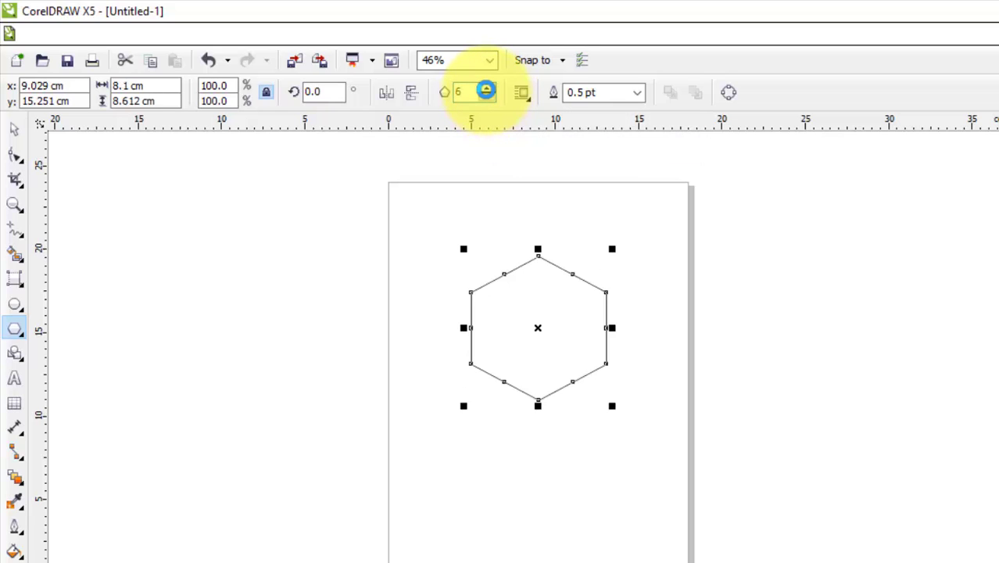
pyautogui.click(486, 88)
pyautogui.click(487, 88)
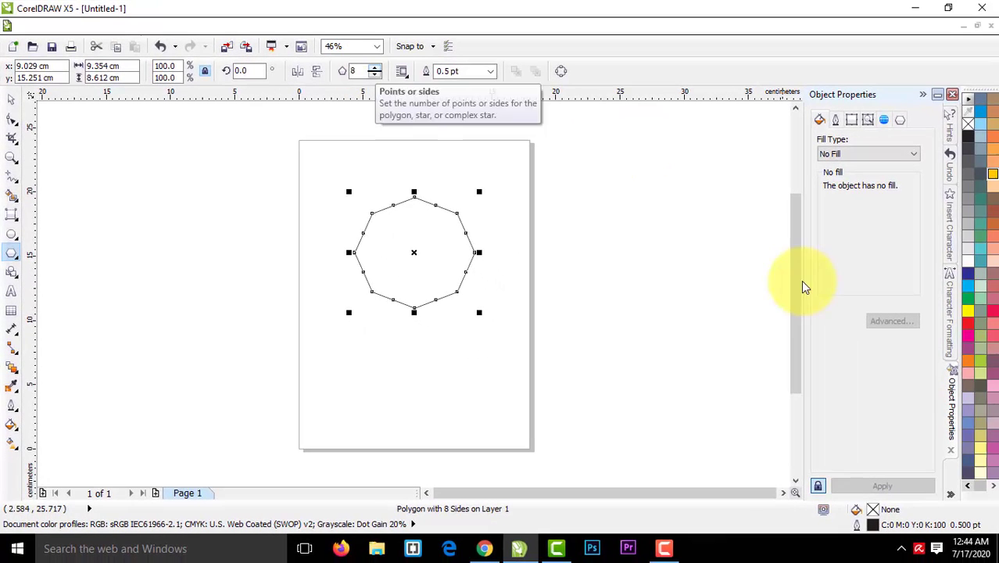
# Fill the octagon with yellow and convert the fill to a linear fountain fill from yellow to red.
pyautogui.click(982, 179)
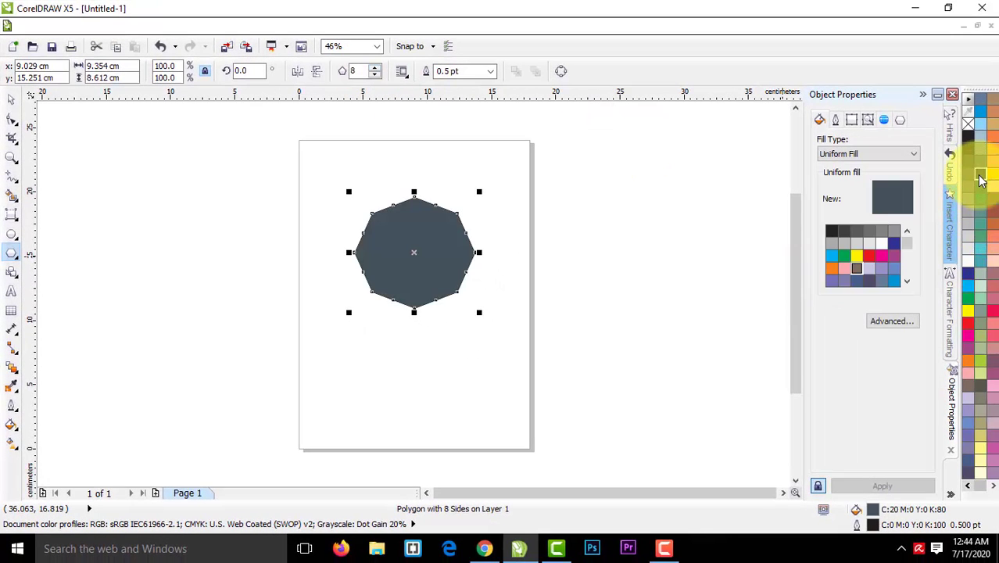
pyautogui.click(967, 314)
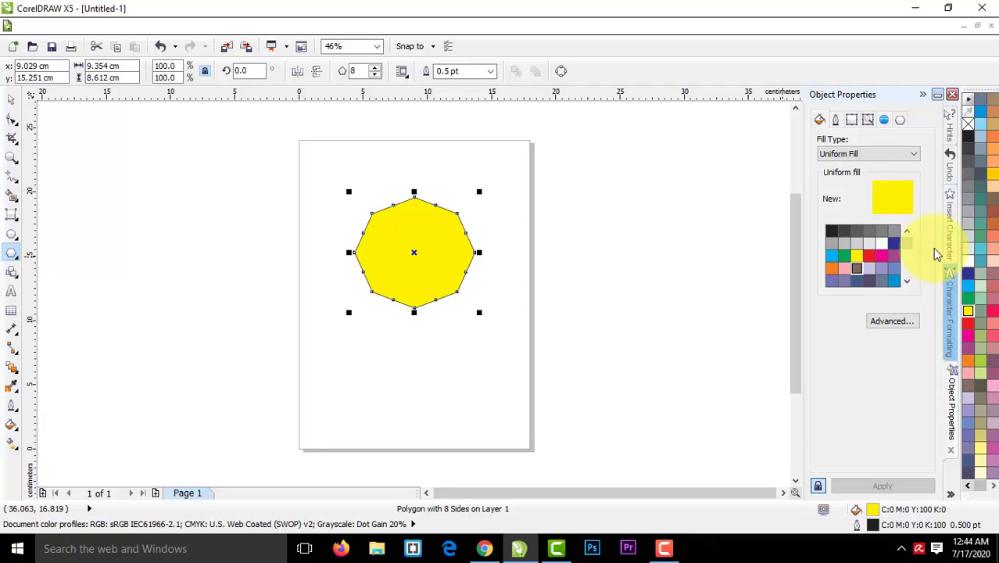
pyautogui.click(909, 154)
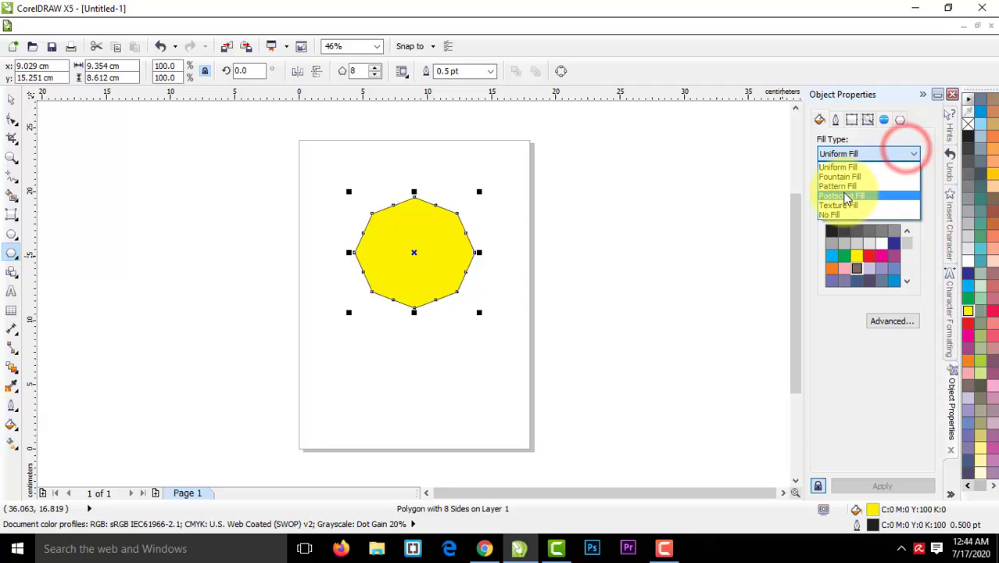
pyautogui.click(850, 179)
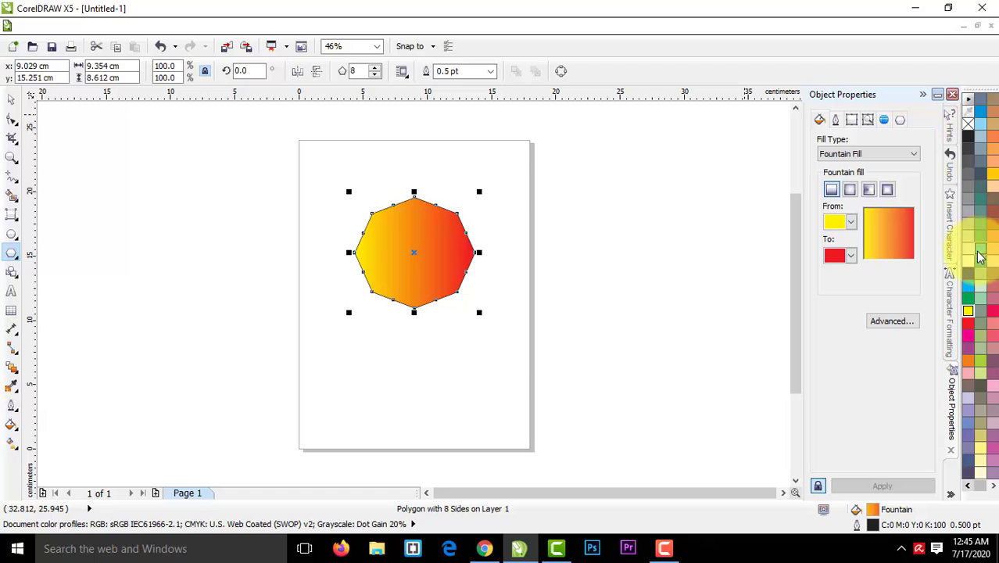
# Give the octagon a dark blue outline with a width of 10 pt.
pyautogui.rightClick(969, 278)
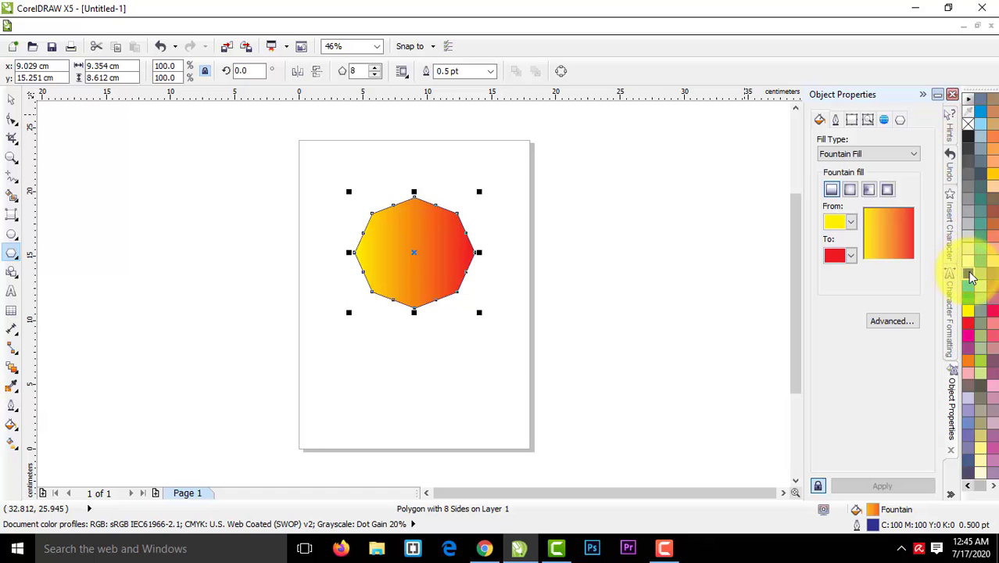
pyautogui.click(490, 71)
pyautogui.click(462, 149)
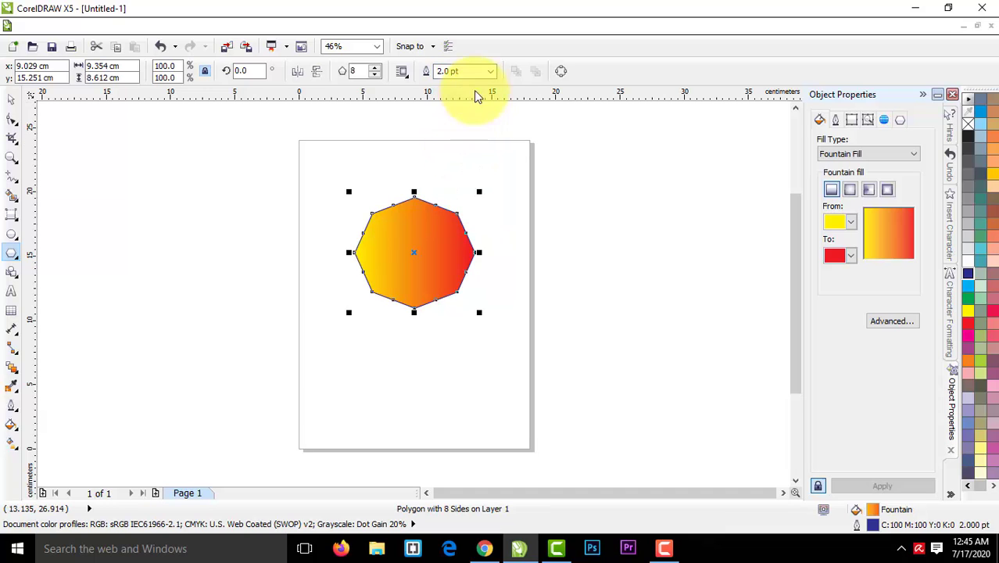
pyautogui.click(491, 72)
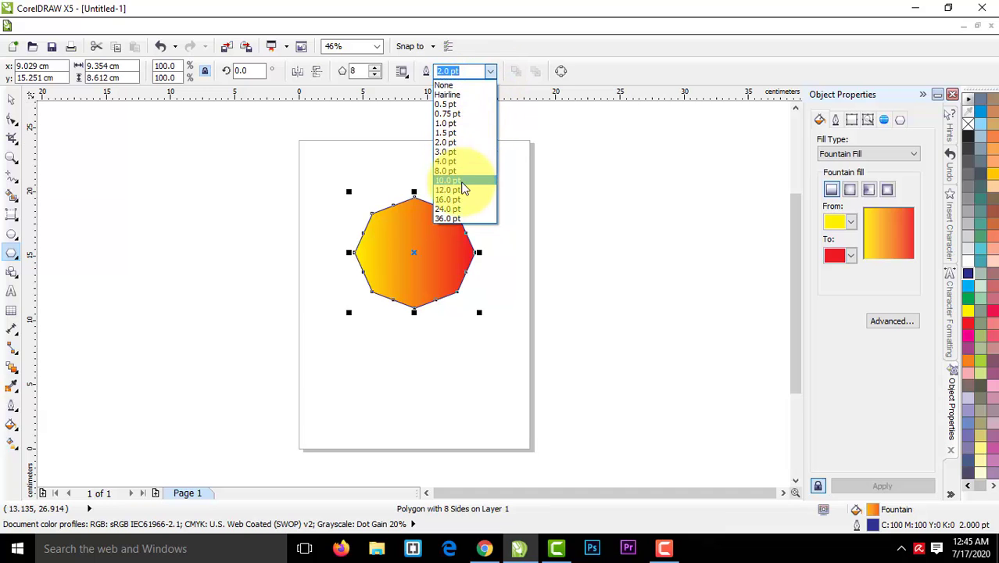
pyautogui.click(462, 188)
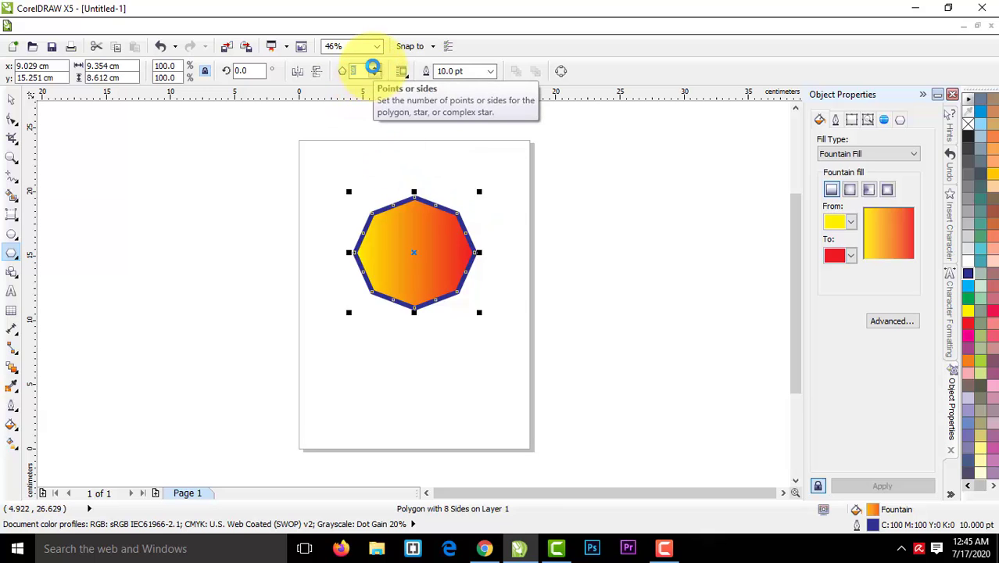
# Set the polygon's number of sides to 6 and rotate the shape by 90 degrees.
pyautogui.click(374, 69)
pyautogui.click(375, 68)
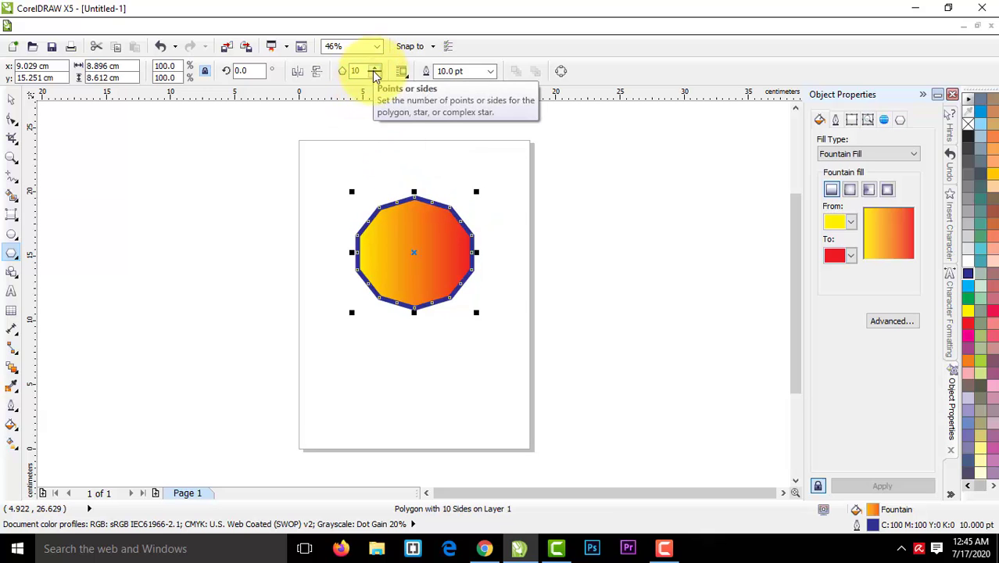
pyautogui.click(375, 75)
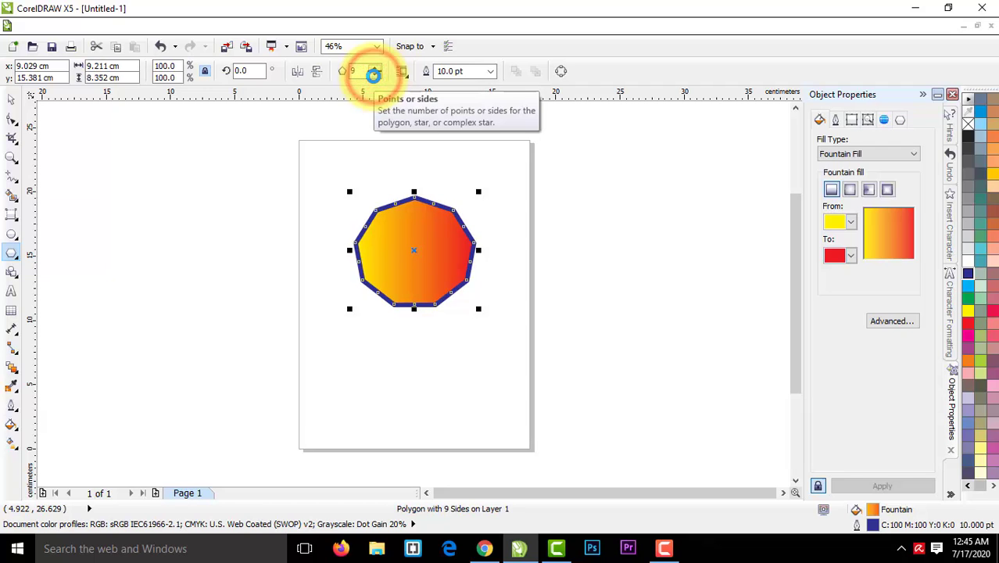
pyautogui.click(374, 75)
pyautogui.click(374, 75)
pyautogui.click(375, 75)
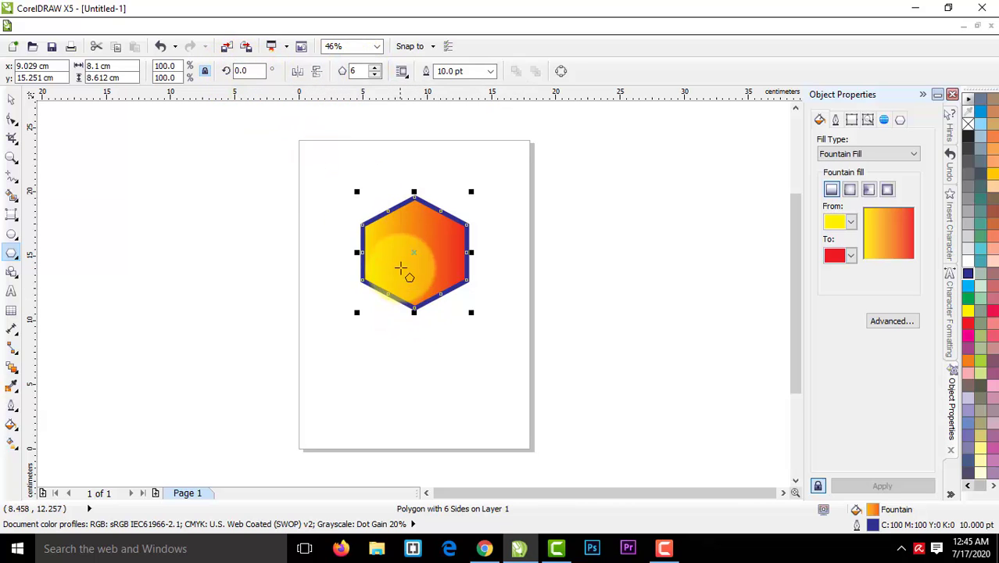
pyautogui.click(245, 71)
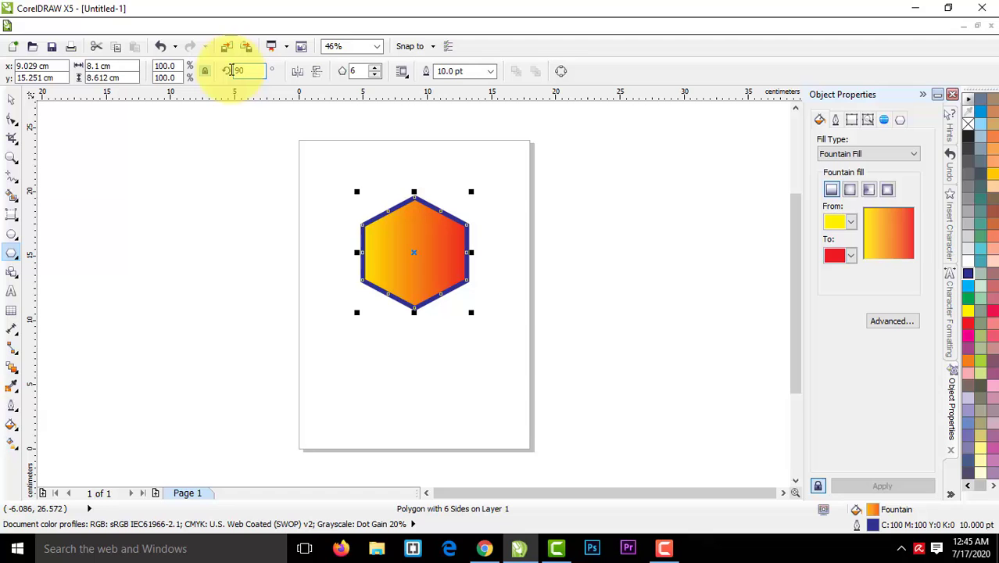
pyautogui.press('Return')
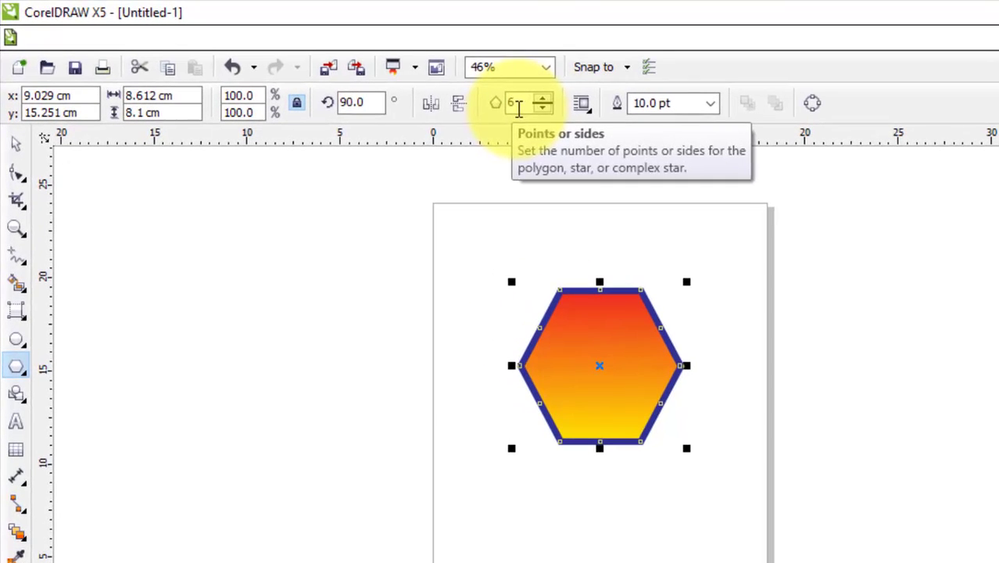
# Try mirroring the hexagon vertically and horizontally, flipping it back to its 90-degree orientation.
pyautogui.click(471, 101)
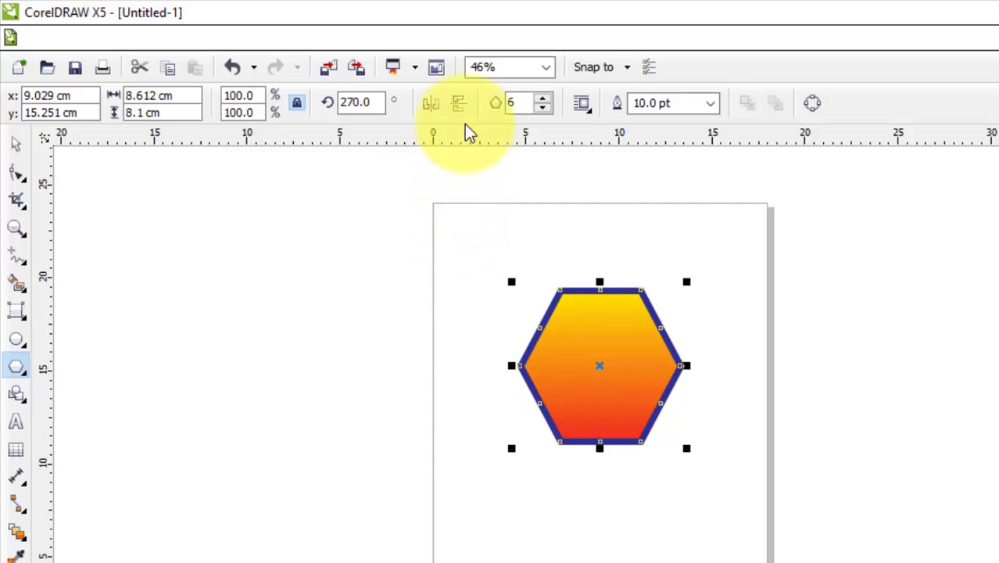
pyautogui.click(459, 104)
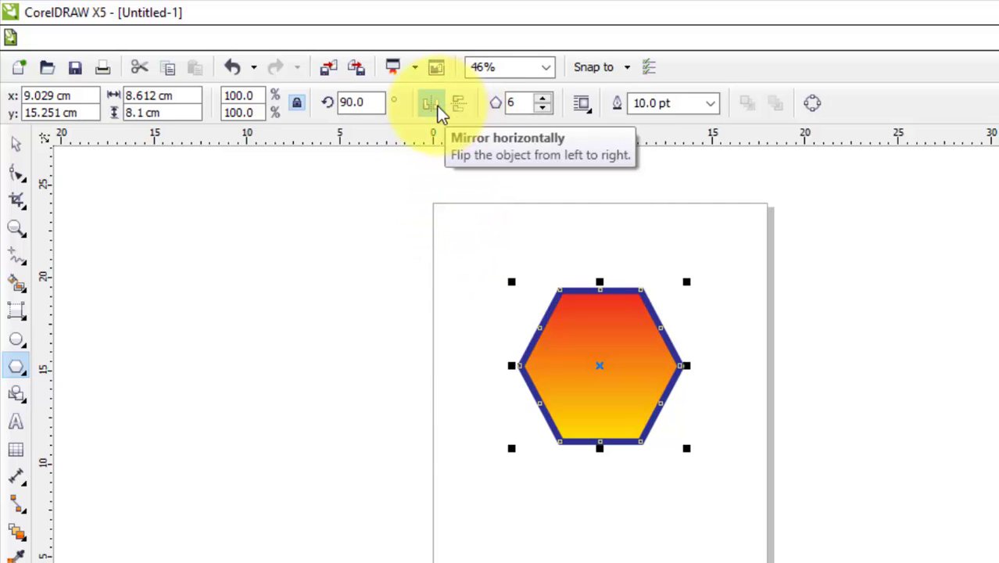
pyautogui.click(438, 108)
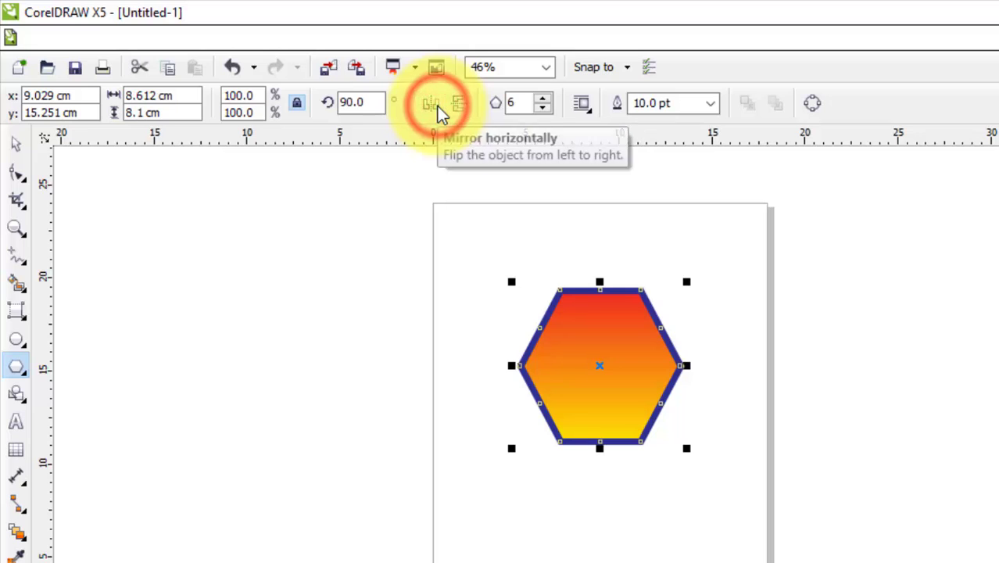
pyautogui.click(468, 110)
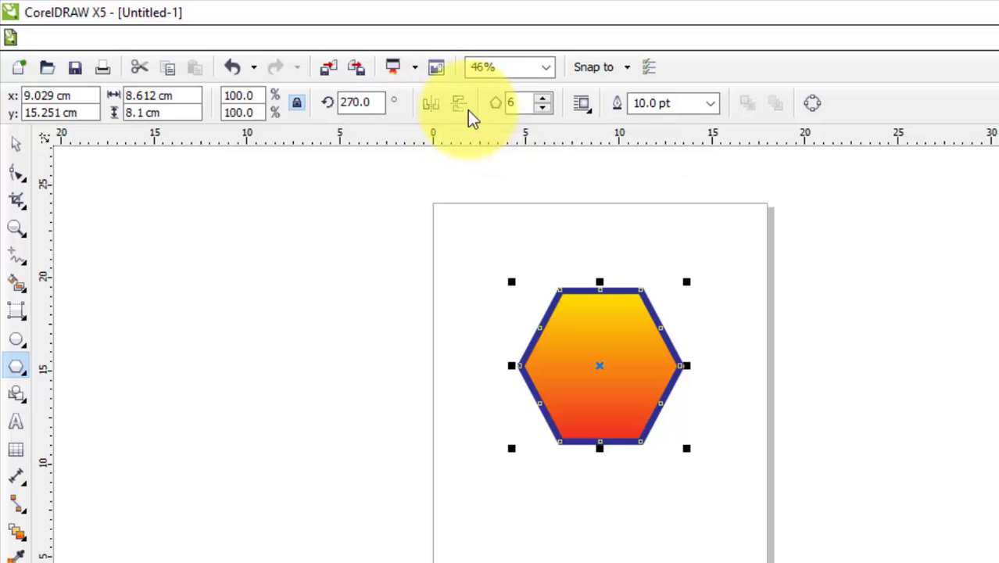
pyautogui.click(467, 111)
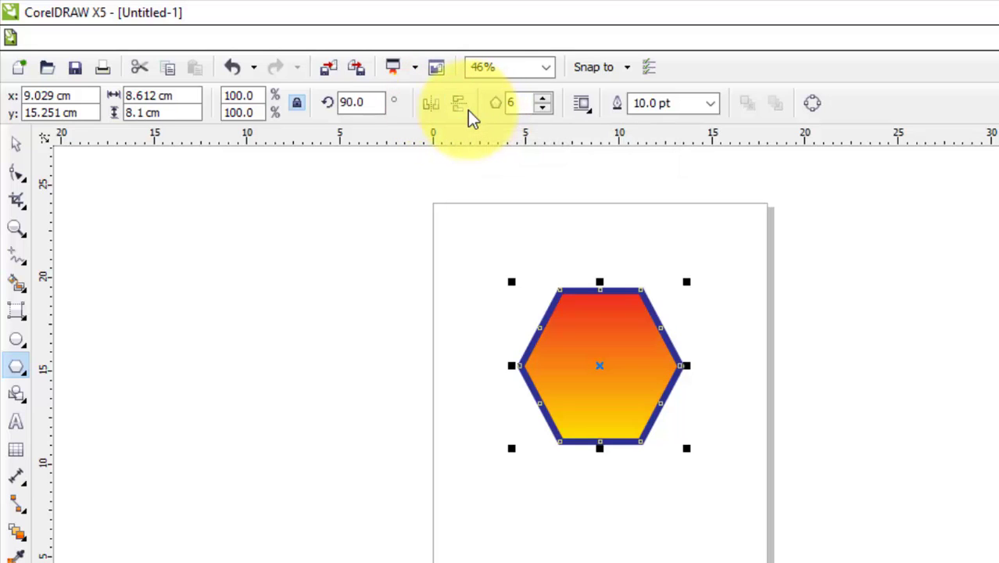
pyautogui.click(582, 104)
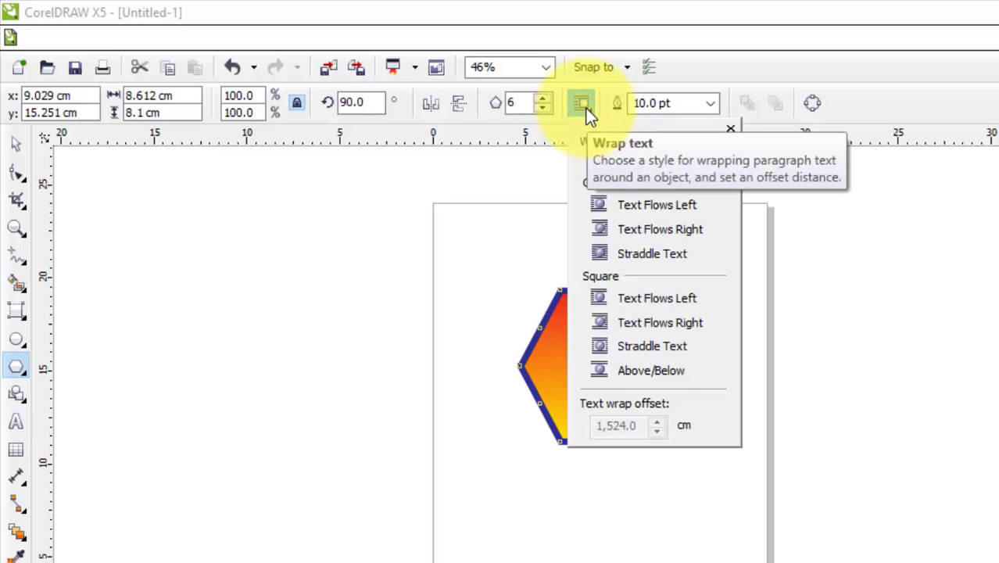
pyautogui.click(482, 301)
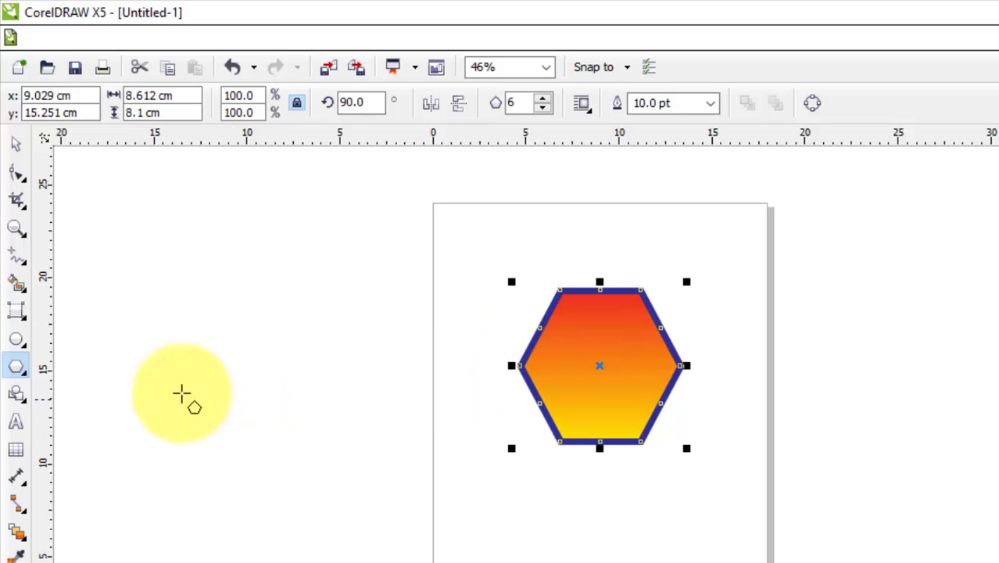
pyautogui.rightClick(27, 377)
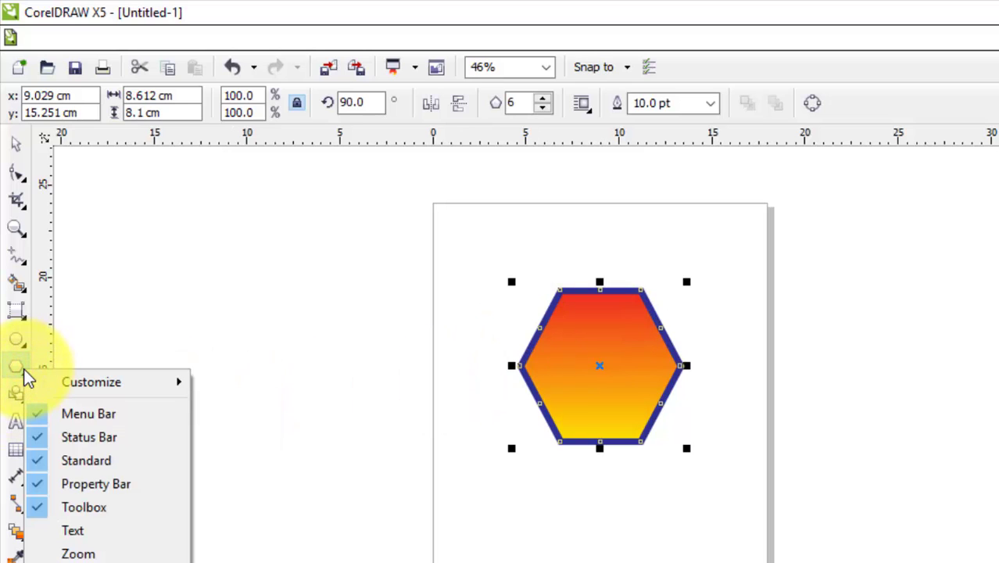
# Draw a five-pointed star about 10.4 cm wide and 10 cm high beside the hexagon, overlapping the page's left edge.
pyautogui.click(17, 368)
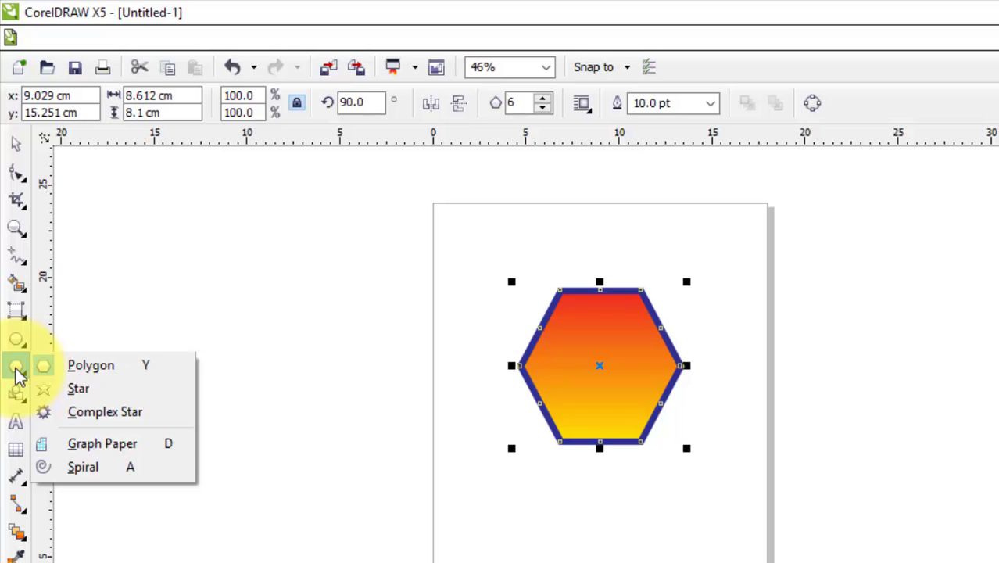
pyautogui.click(78, 390)
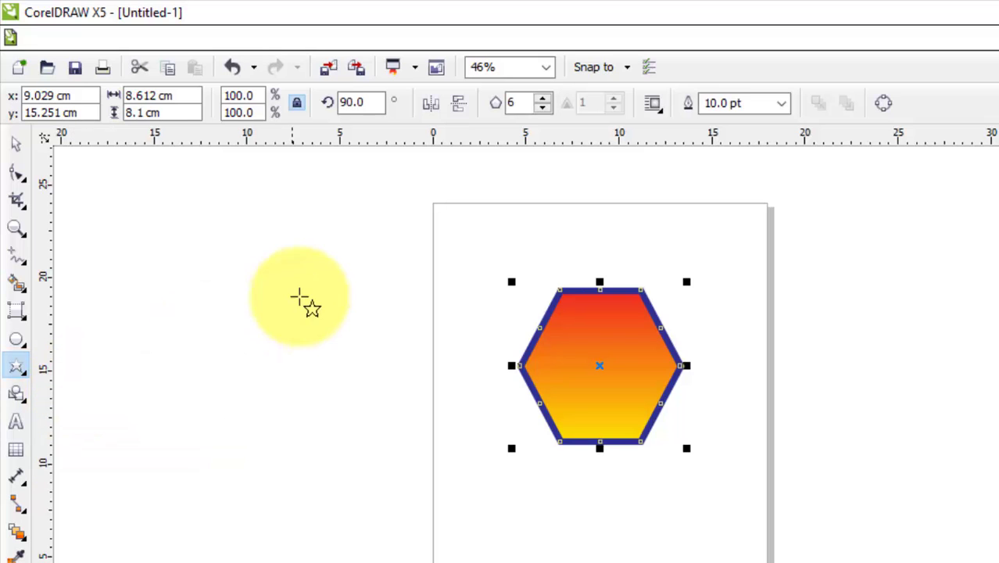
pyautogui.click(280, 287)
pyautogui.moveTo(280, 287); pyautogui.dragTo(484, 491)
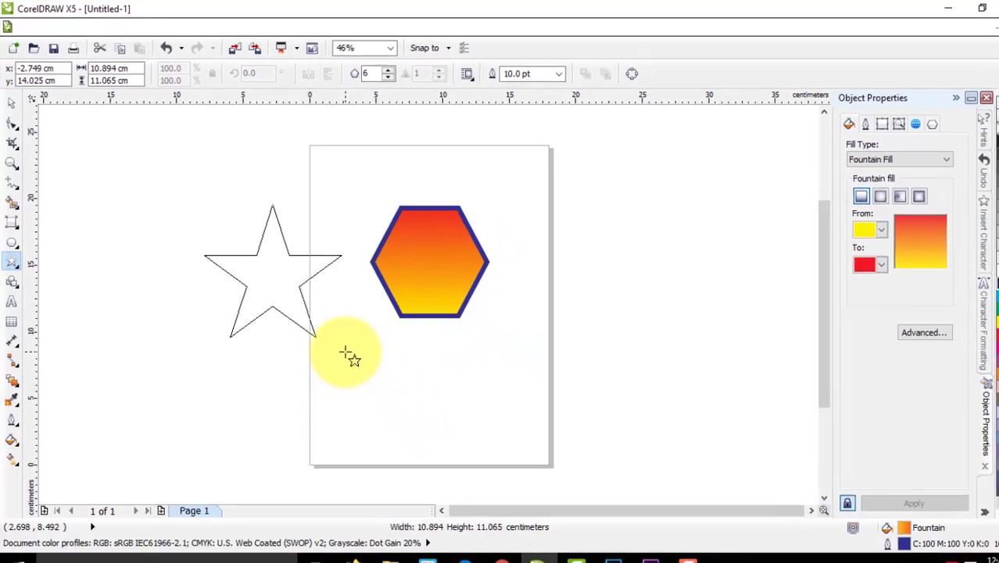
pyautogui.moveTo(344, 354); pyautogui.dragTo(346, 352)
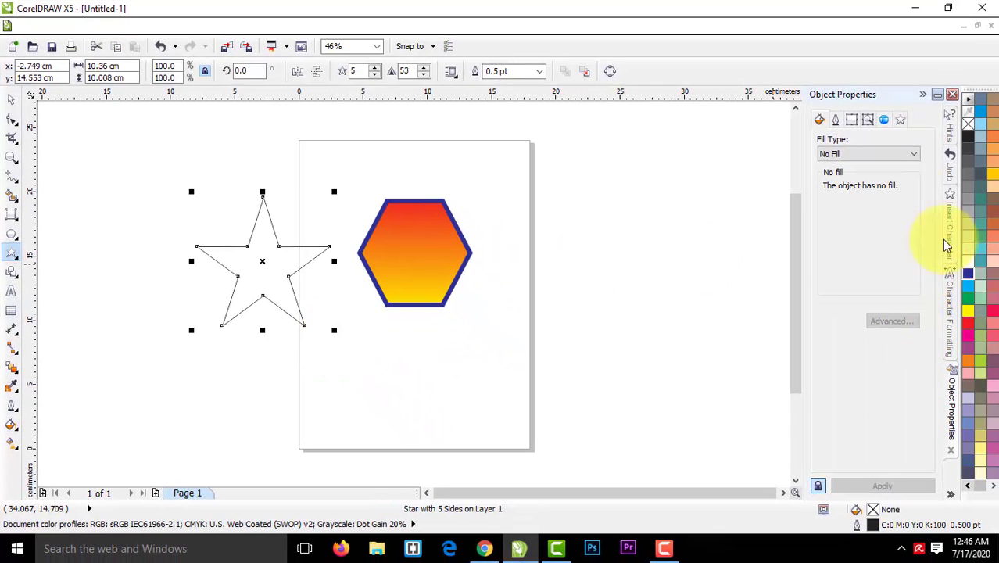
# Try a full-color pattern fill on the star and replace it with the Cloudy nebula texture fill.
pyautogui.click(892, 154)
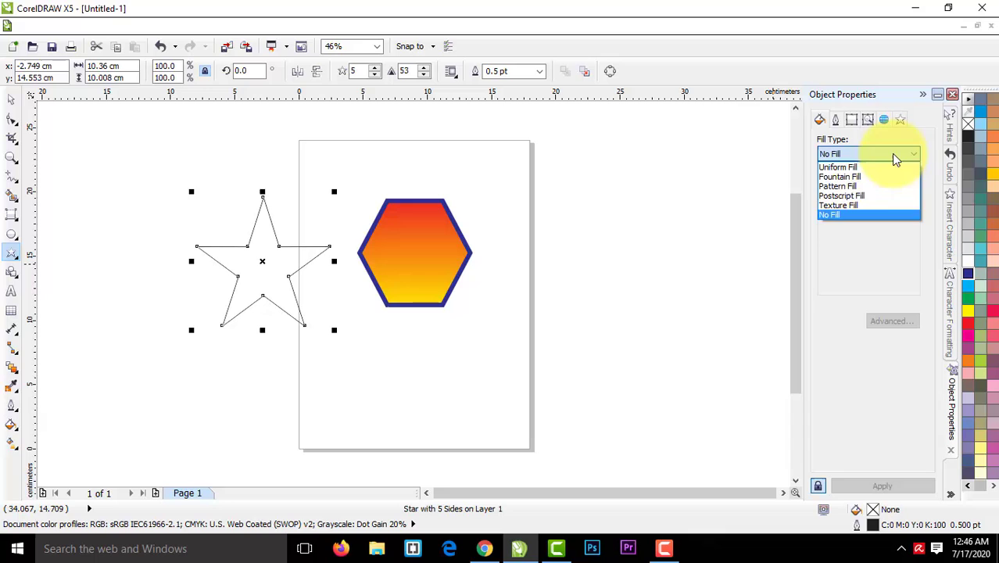
pyautogui.click(852, 188)
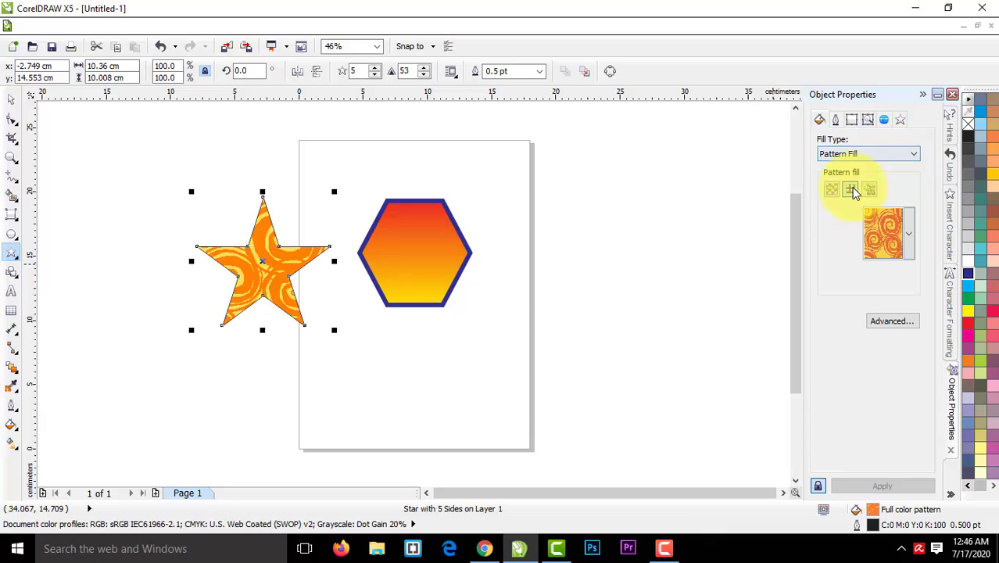
pyautogui.click(895, 156)
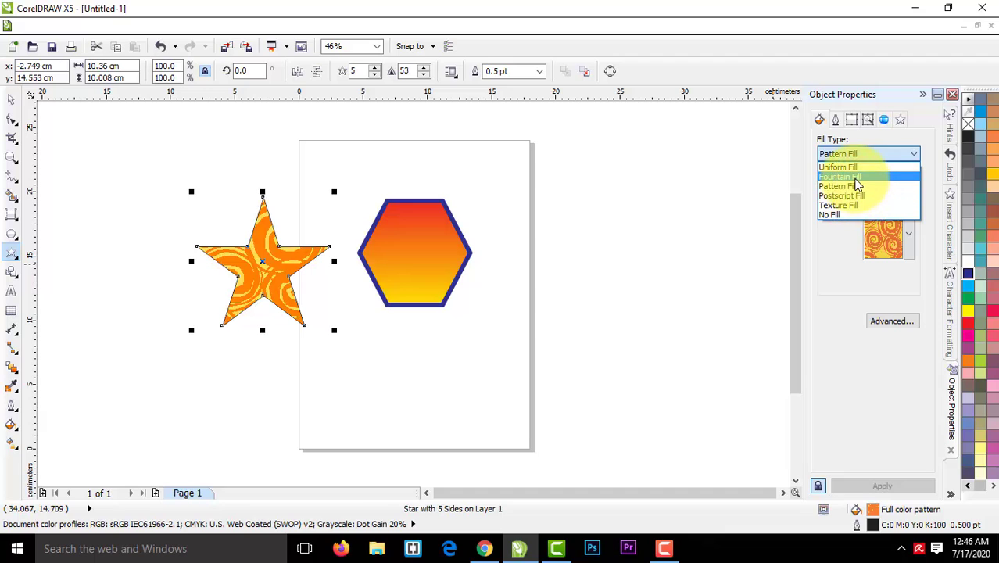
pyautogui.click(856, 205)
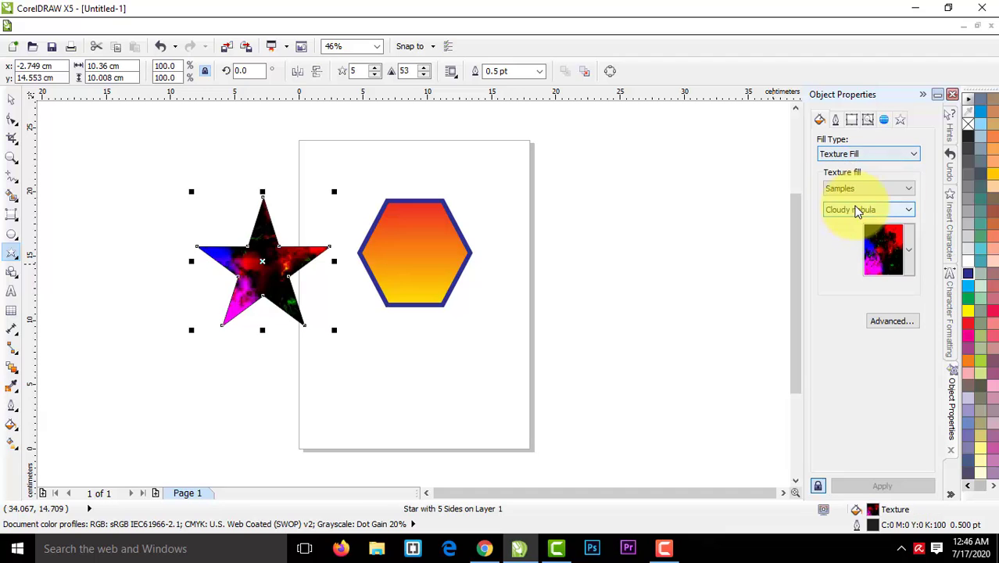
# Change the star's texture fill to Solar flares and set its outline width to None.
pyautogui.click(909, 251)
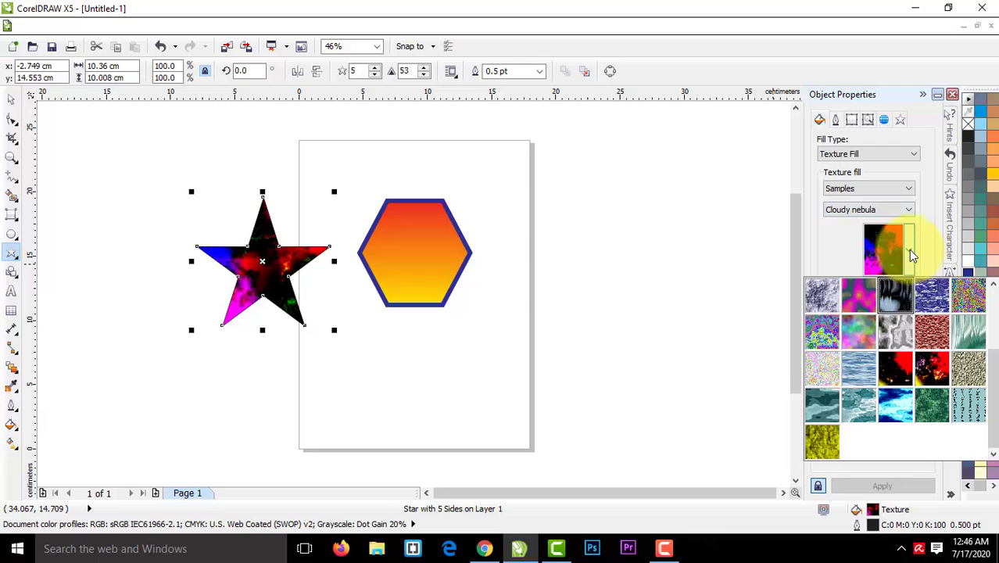
pyautogui.click(895, 360)
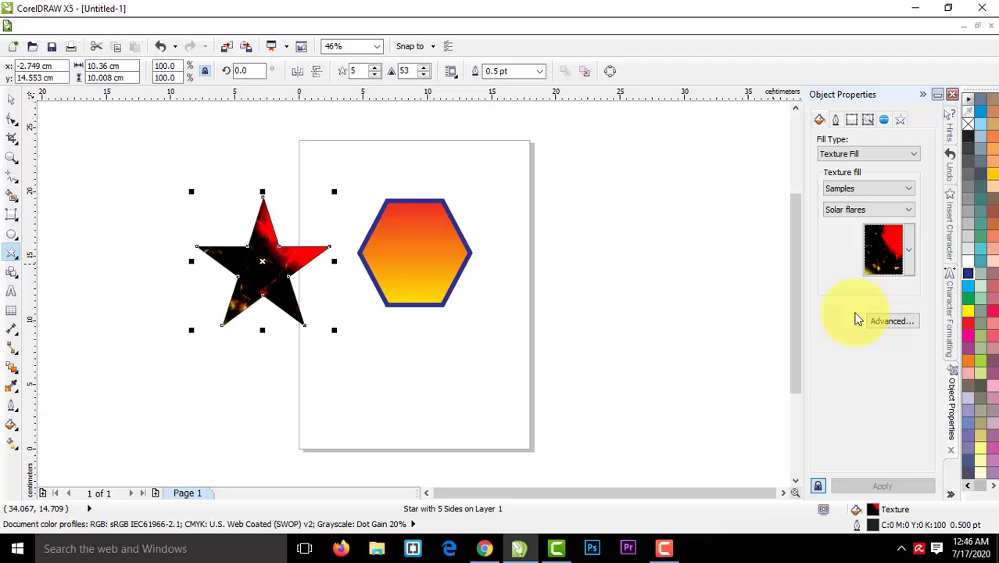
pyautogui.click(540, 74)
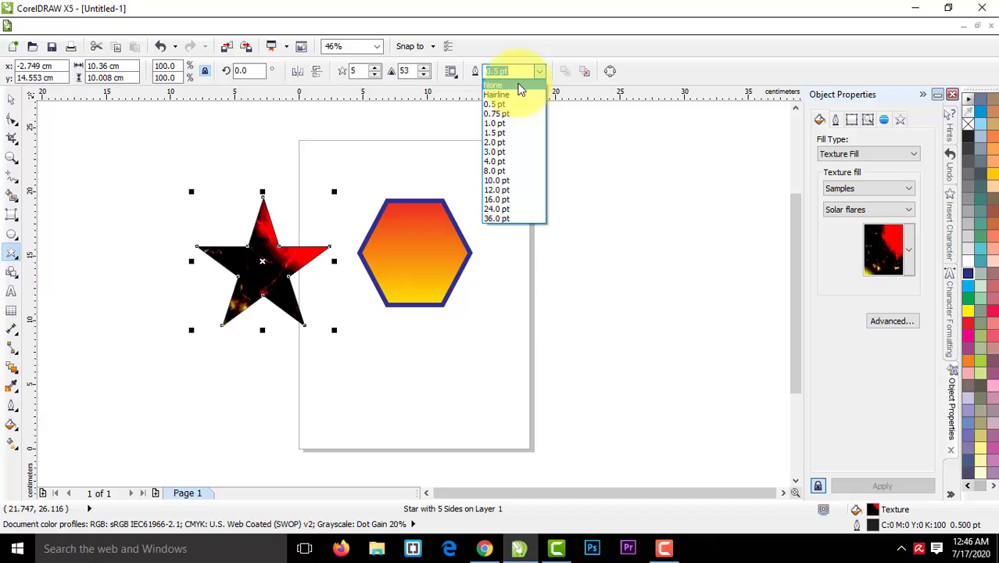
pyautogui.click(518, 86)
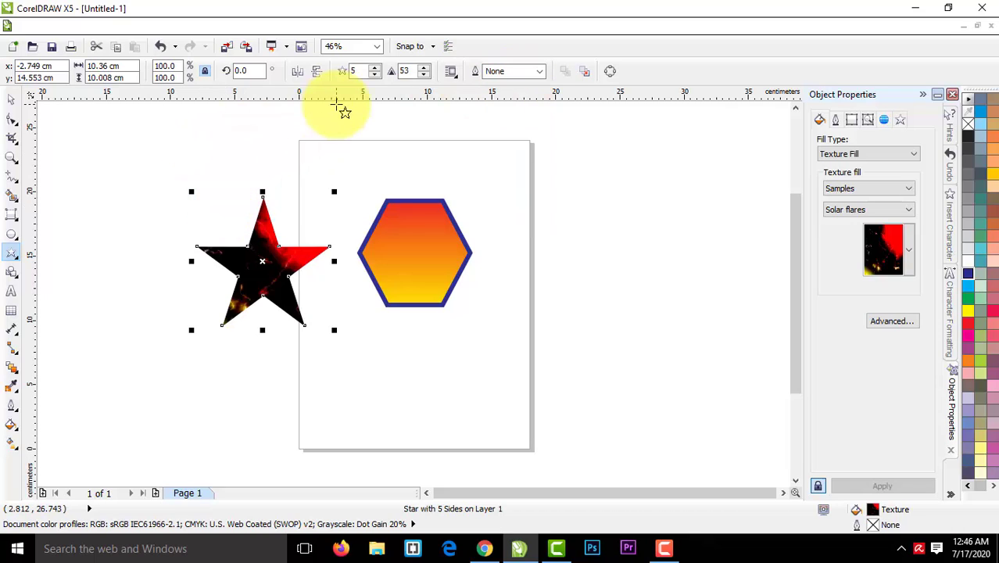
# Increase the star's number of points to 10.
pyautogui.click(375, 68)
pyautogui.click(375, 69)
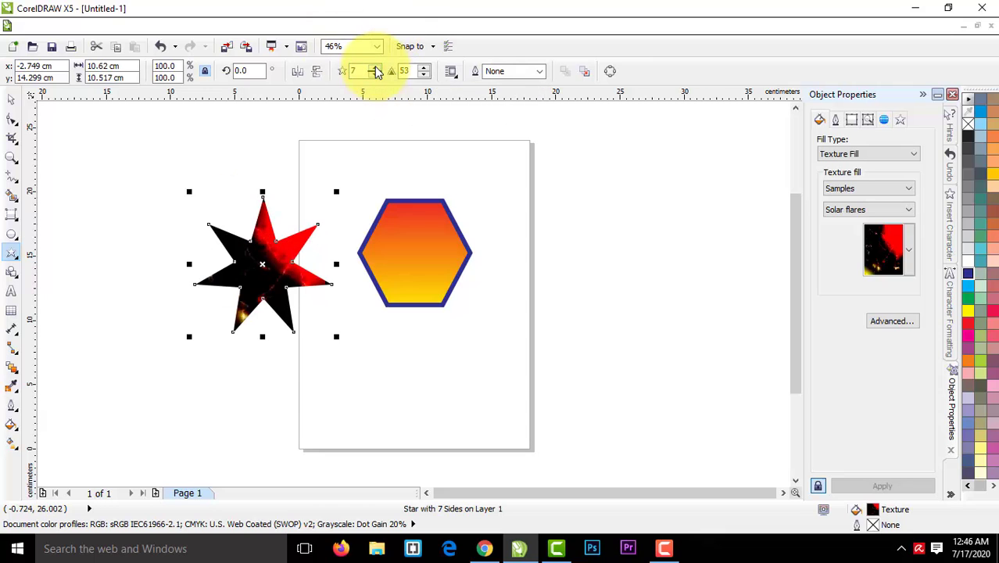
pyautogui.click(375, 69)
pyautogui.click(376, 69)
pyautogui.click(376, 69)
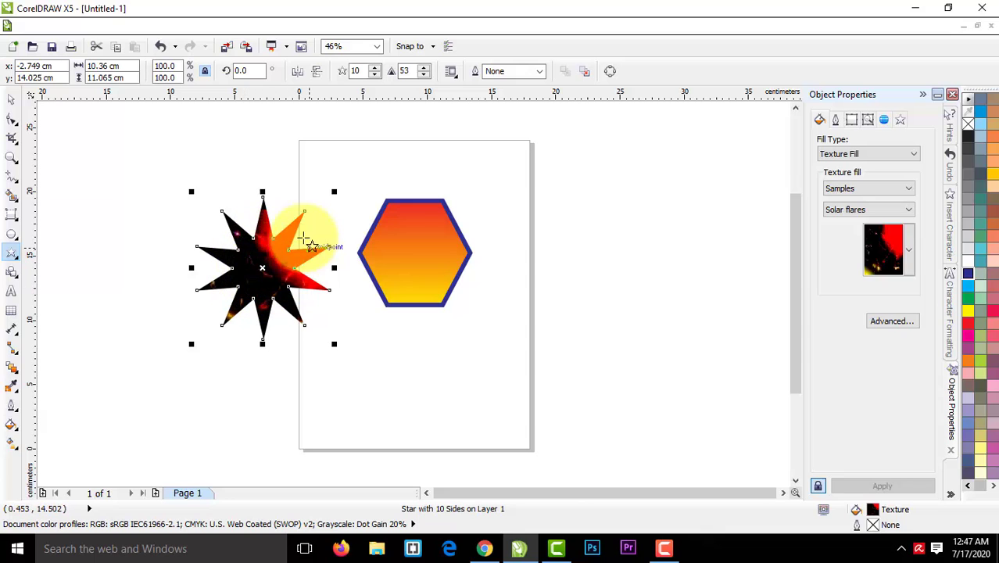
# Try sharper and blunter points on the ten-pointed star, settling on a sharpness of 47.
pyautogui.click(426, 68)
pyautogui.click(426, 69)
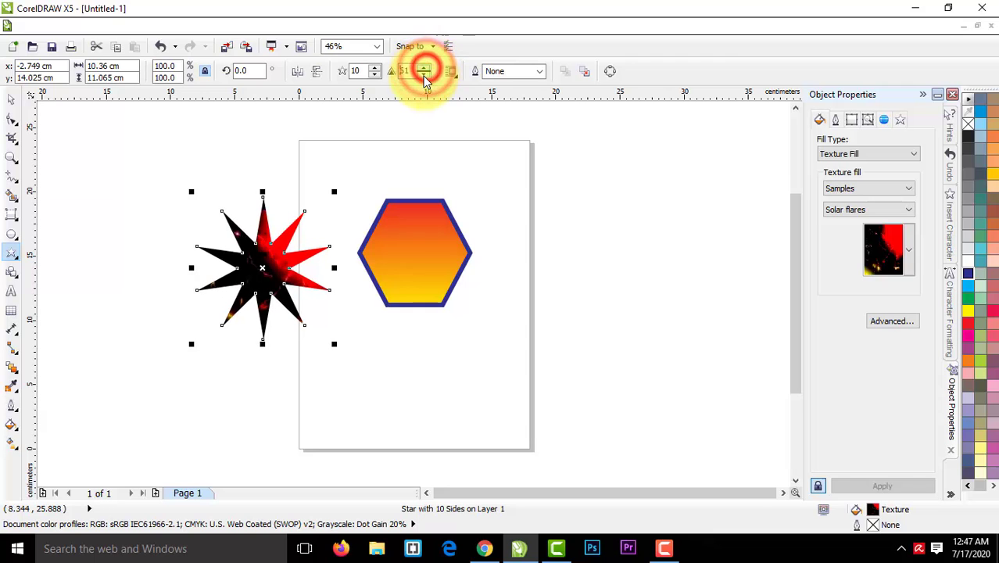
pyautogui.click(424, 75)
pyautogui.click(425, 75)
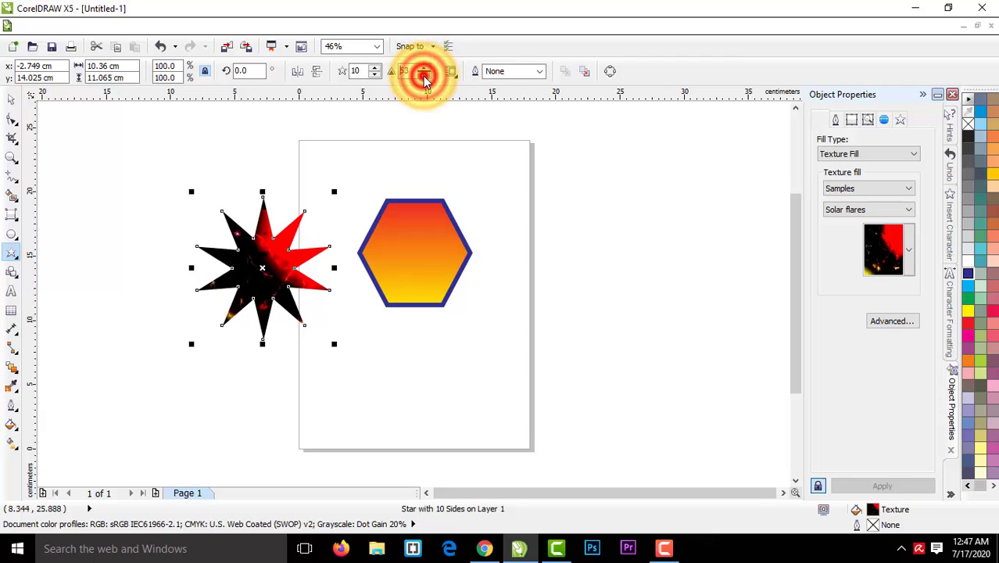
pyautogui.click(424, 75)
pyautogui.click(424, 75)
pyautogui.click(424, 75)
pyautogui.click(425, 76)
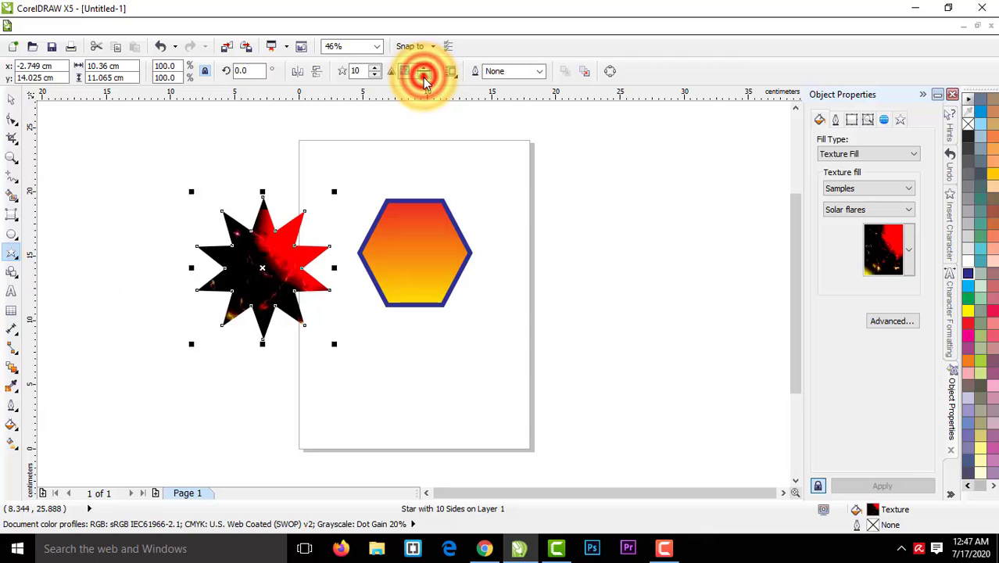
pyautogui.click(424, 75)
pyautogui.click(424, 75)
pyautogui.click(424, 75)
pyautogui.click(424, 75)
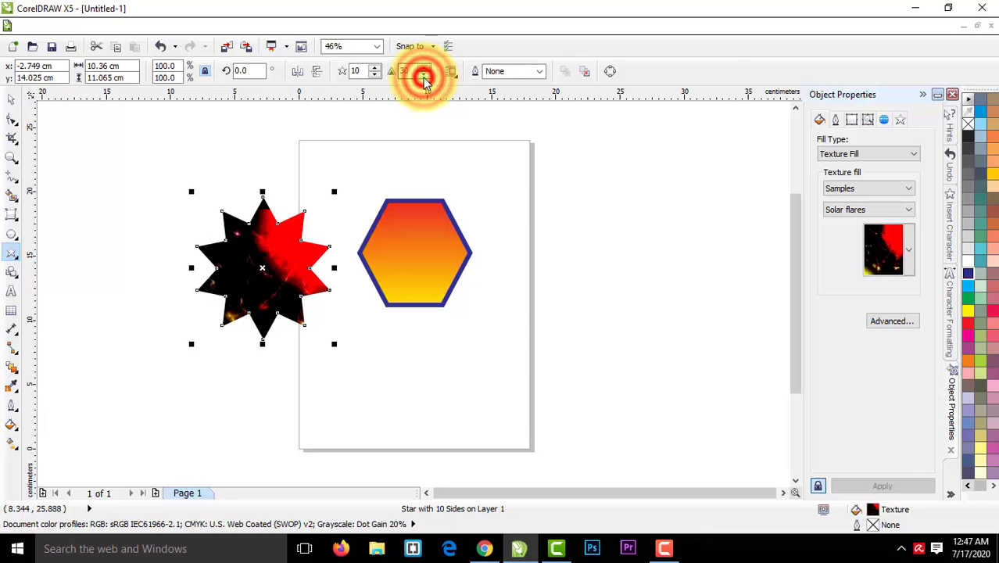
pyautogui.click(424, 75)
pyautogui.click(424, 75)
pyautogui.click(424, 75)
pyautogui.click(424, 75)
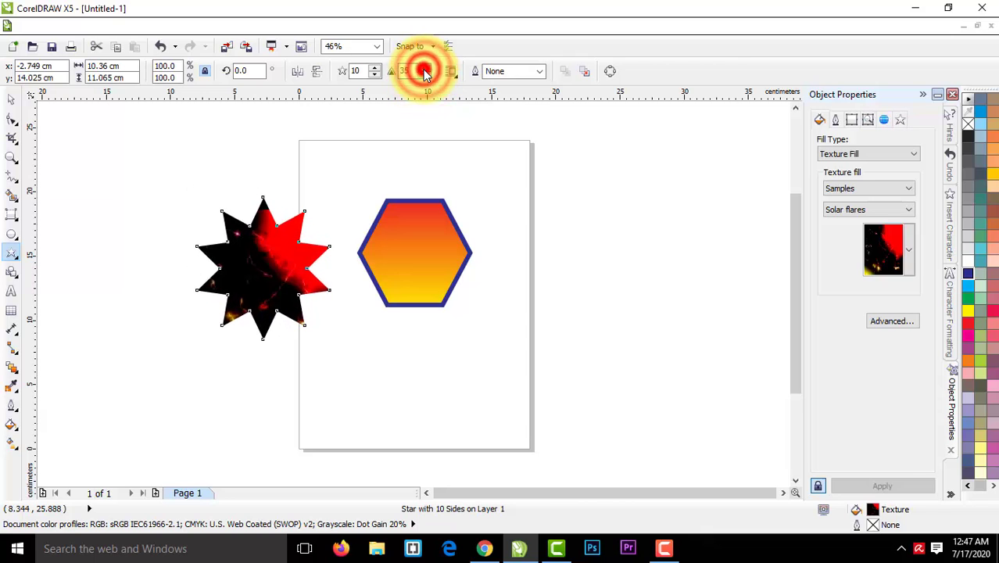
pyautogui.click(424, 75)
pyautogui.click(424, 75)
pyautogui.click(424, 73)
pyautogui.click(424, 73)
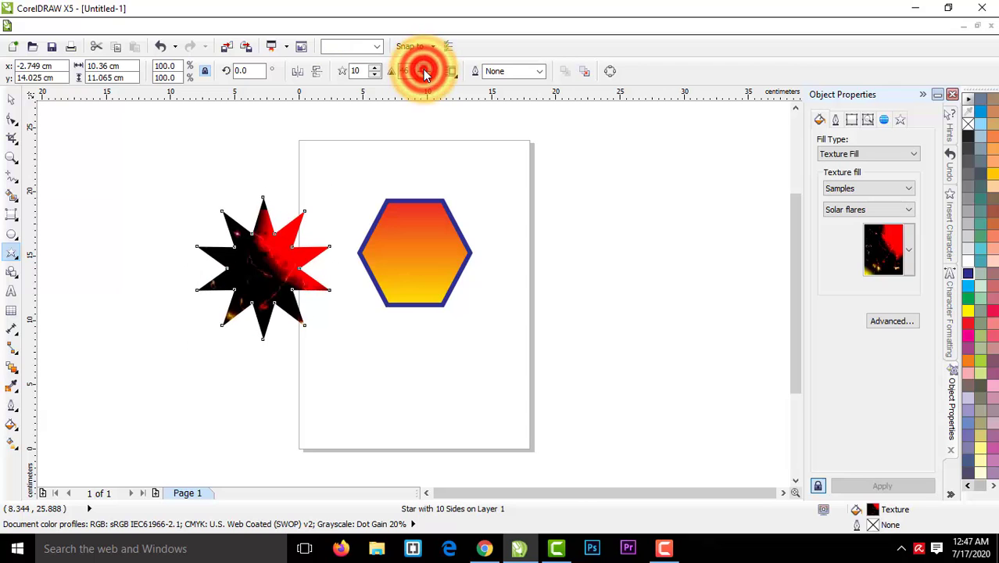
pyautogui.click(424, 72)
pyautogui.click(424, 73)
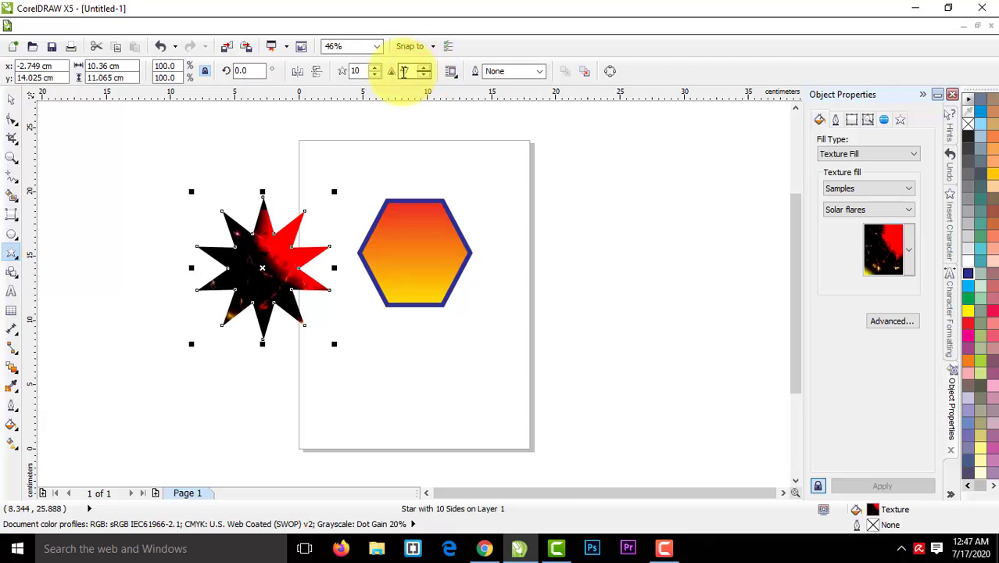
# Rotate the ten-pointed star by 90 degrees.
pyautogui.click(243, 72)
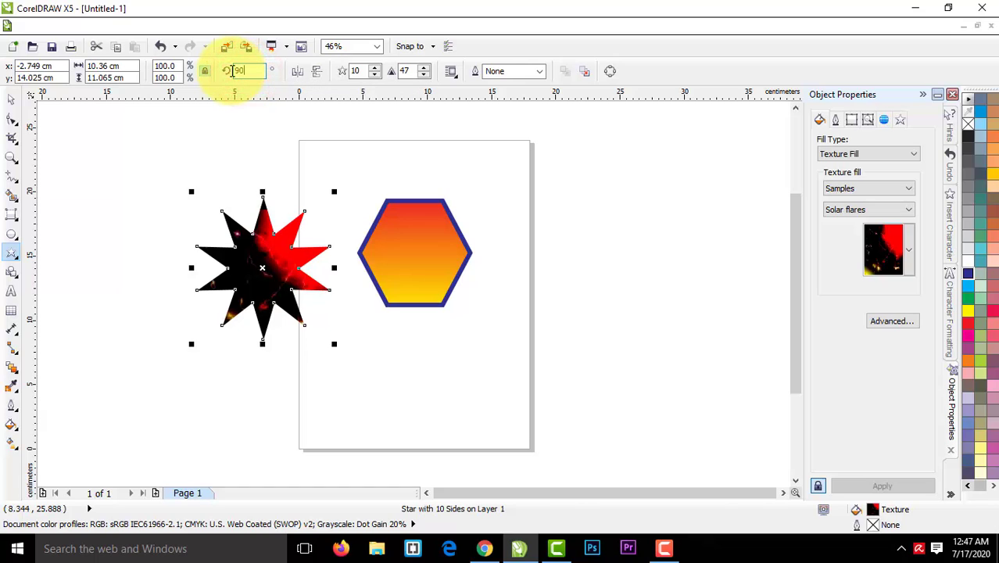
pyautogui.write('90')
pyautogui.press('Return')
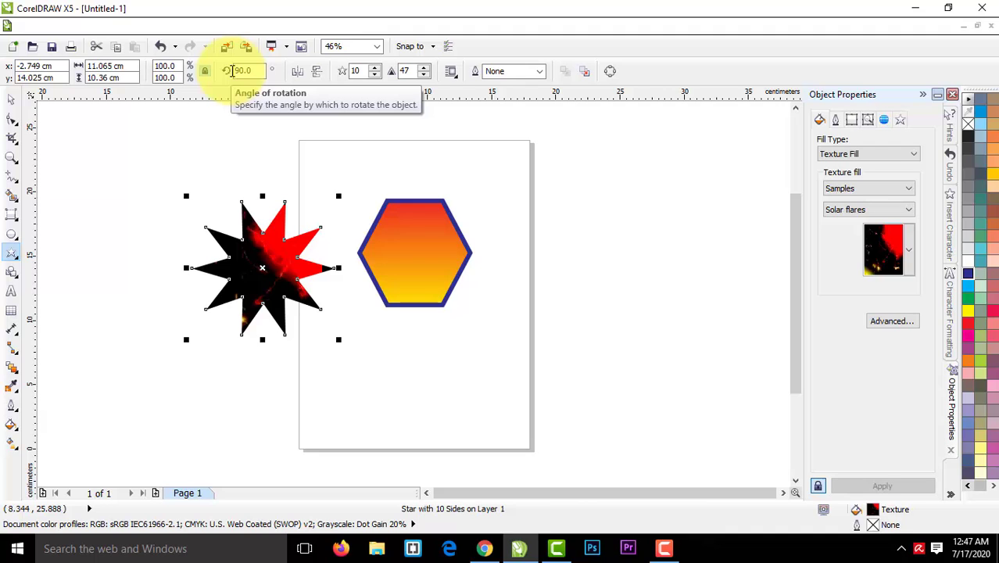
# Scale the ten-pointed star down to 75% and move it on top of the hexagon.
pyautogui.click(12, 99)
pyautogui.moveTo(260, 259); pyautogui.dragTo(407, 370)
pyautogui.moveTo(333, 452); pyautogui.dragTo(369, 417)
pyautogui.moveTo(424, 366); pyautogui.dragTo(419, 259)
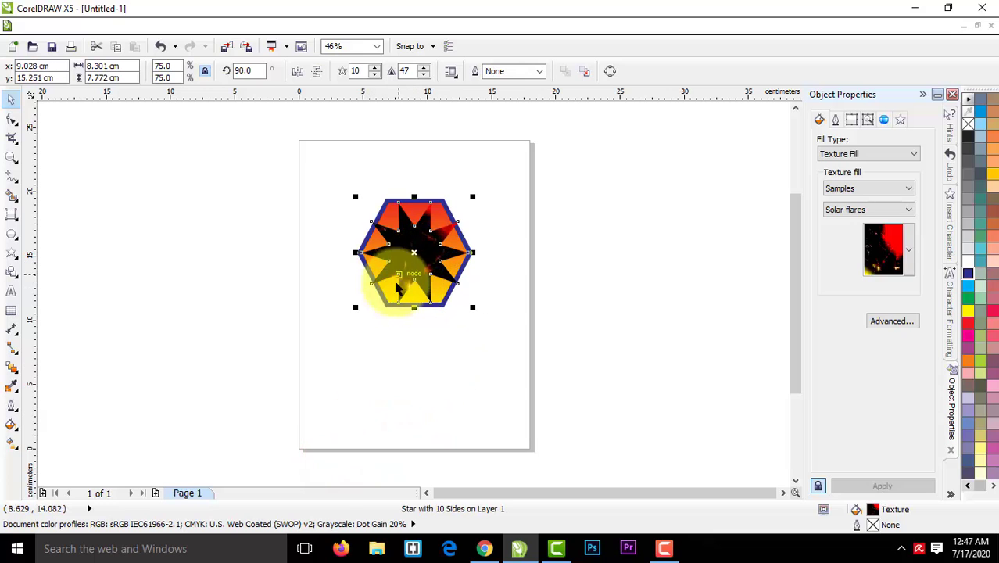
# Shrink the star to about 5.1 cm wide and 4.8 cm high, center it inside the hexagon and deselect it.
pyautogui.moveTo(356, 305); pyautogui.dragTo(376, 282)
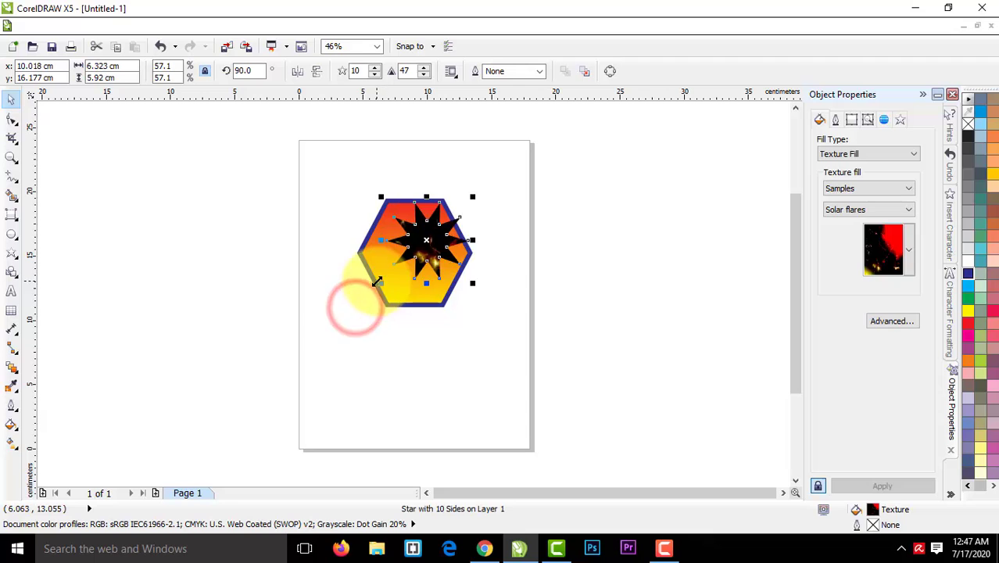
pyautogui.moveTo(473, 198); pyautogui.dragTo(458, 211)
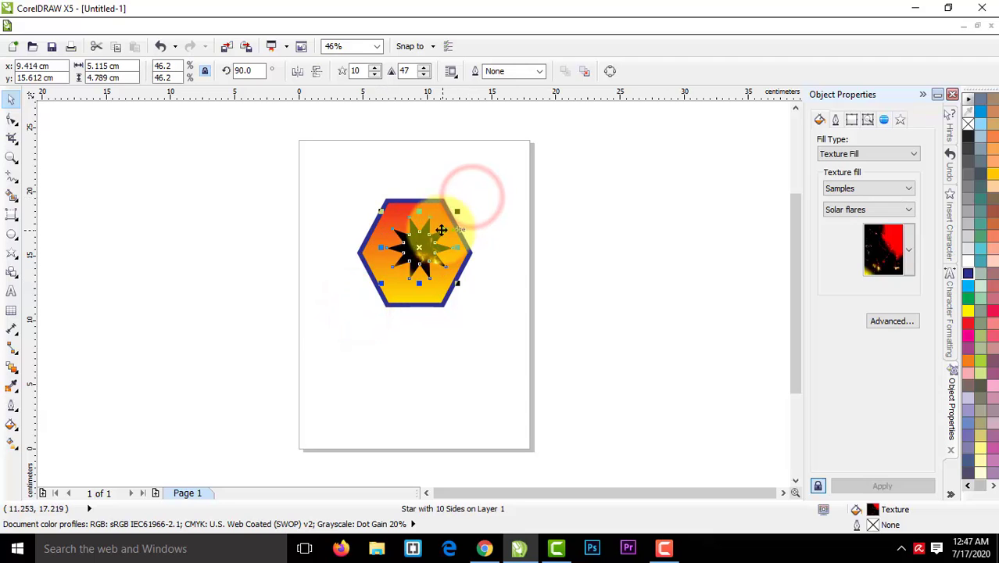
pyautogui.moveTo(420, 249); pyautogui.dragTo(416, 254)
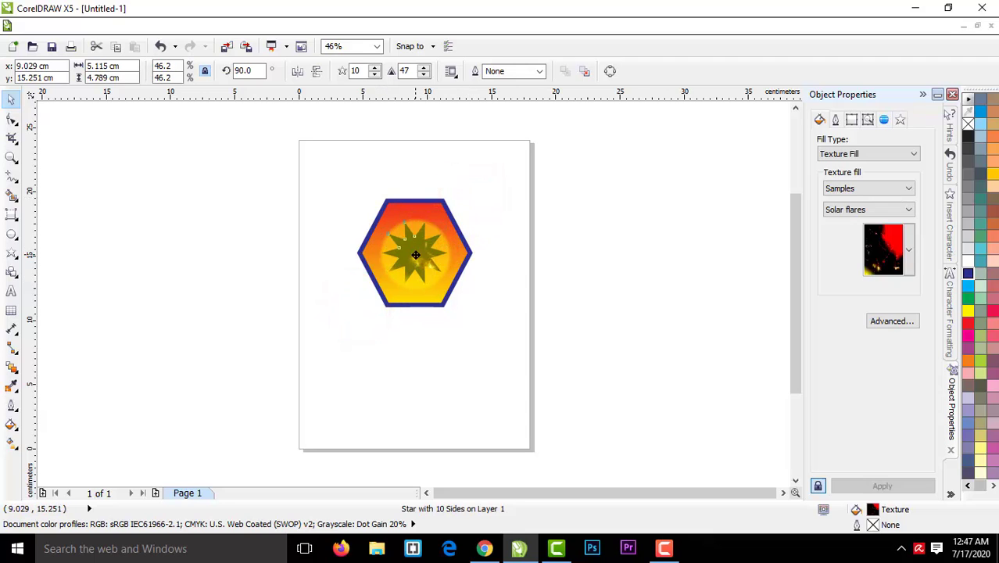
pyautogui.click(509, 201)
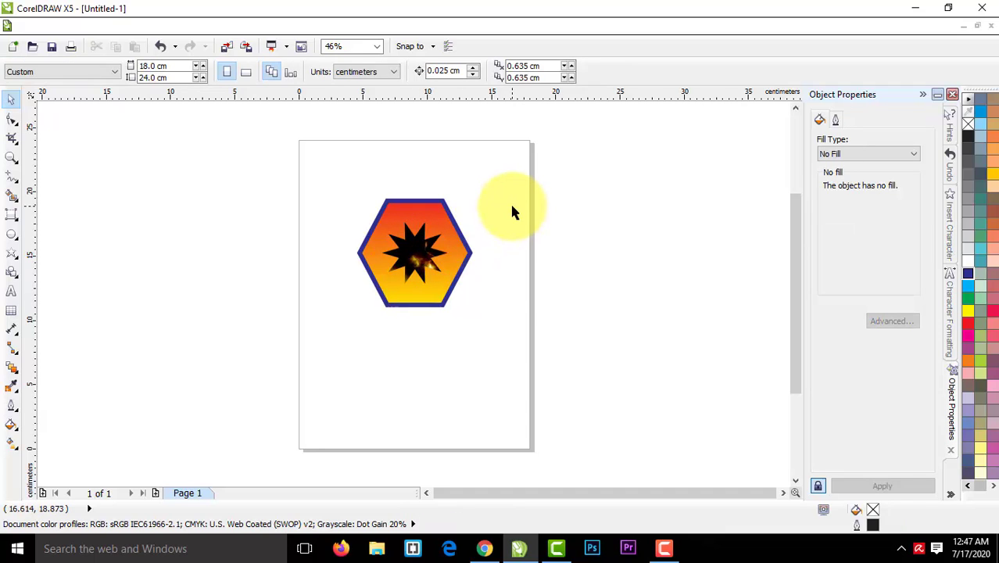
# Draw a nine-pointed complex star about 10.7 cm wide and 9.5 cm high beside the hexagon, overlapping the page edge.
pyautogui.rightClick(19, 263)
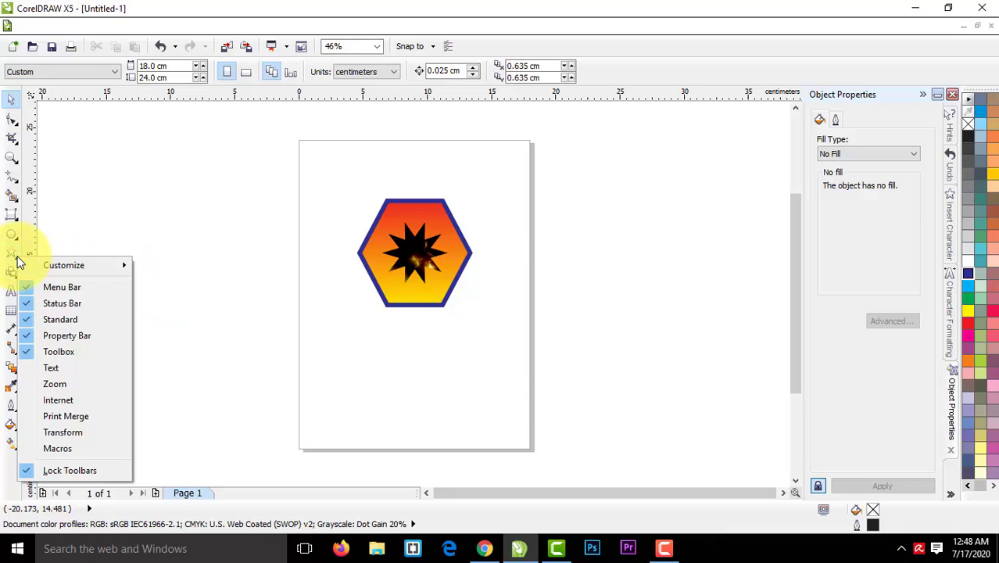
pyautogui.click(12, 260)
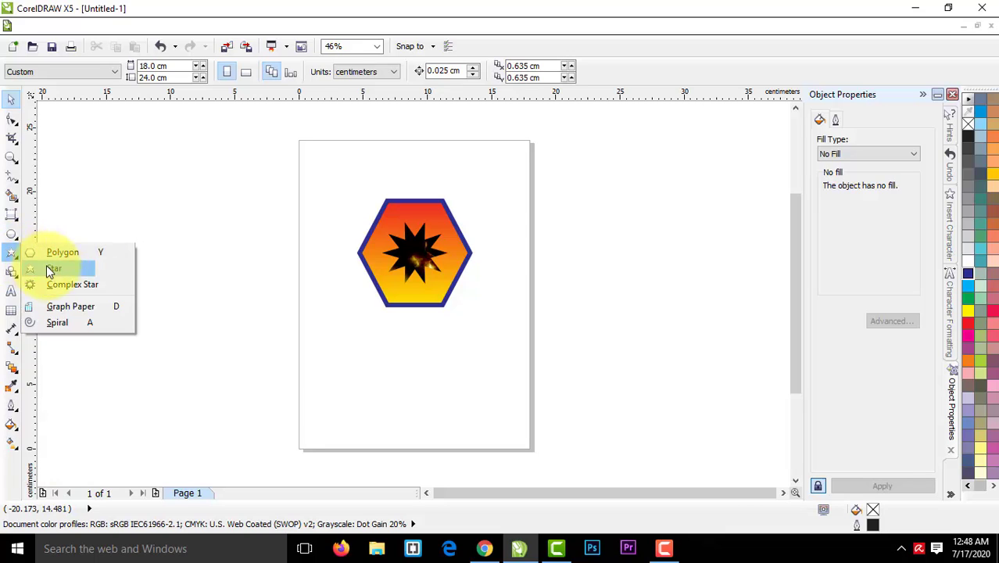
pyautogui.click(48, 288)
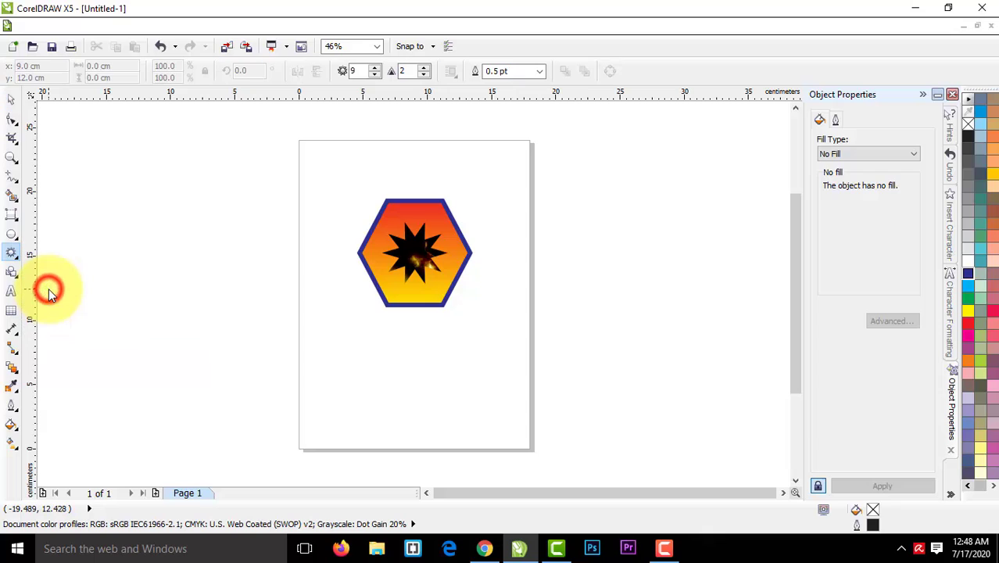
pyautogui.moveTo(175, 214); pyautogui.dragTo(314, 342)
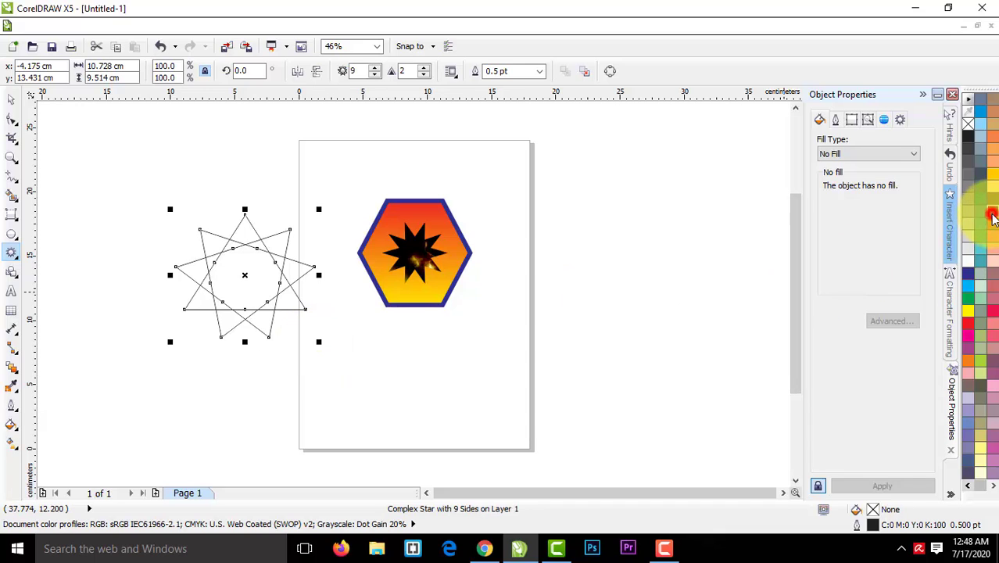
# Try a solid brown fill on the complex star, followed by full-color pattern fills with the black floral and bird designs.
pyautogui.click(991, 215)
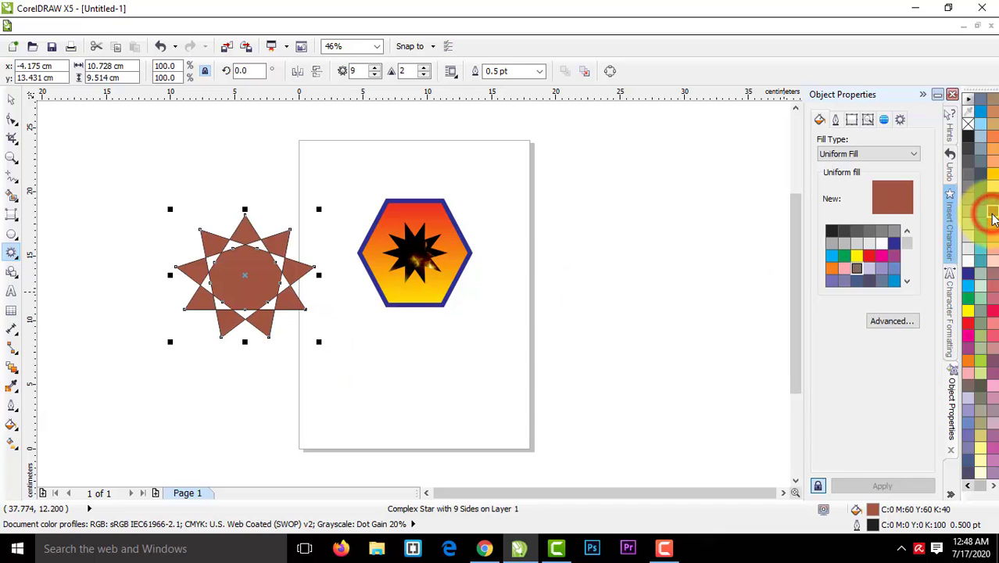
pyautogui.click(915, 155)
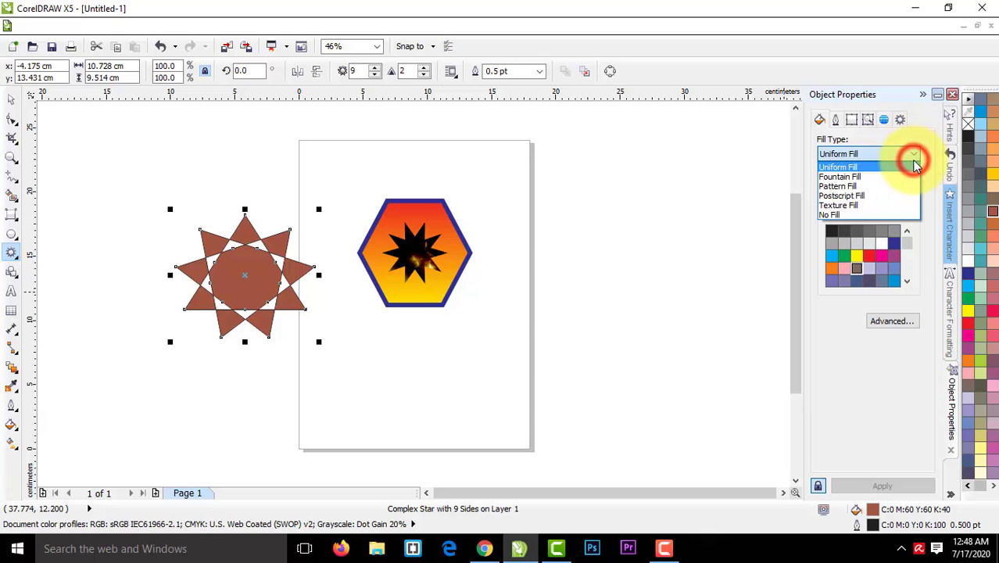
pyautogui.click(858, 191)
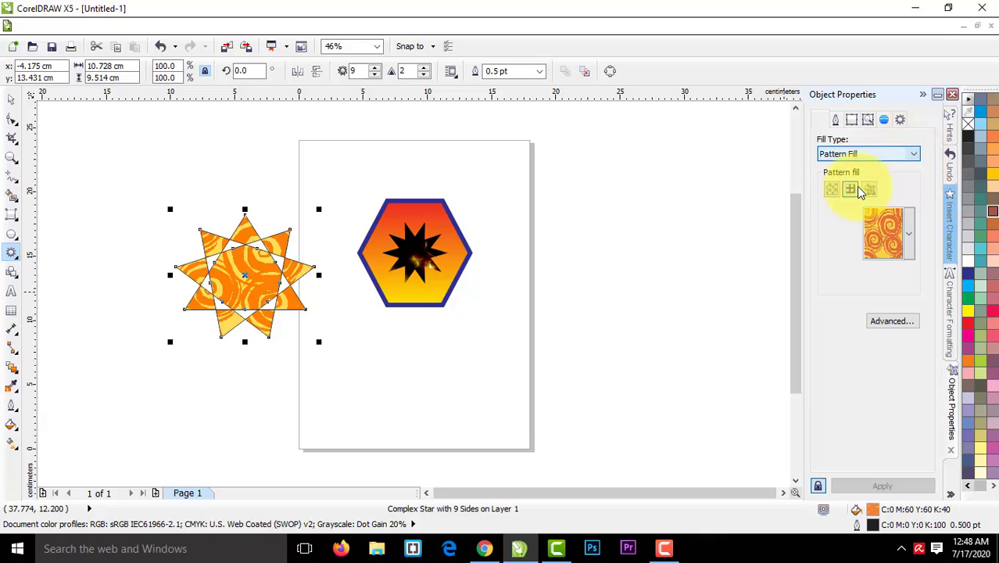
pyautogui.click(910, 238)
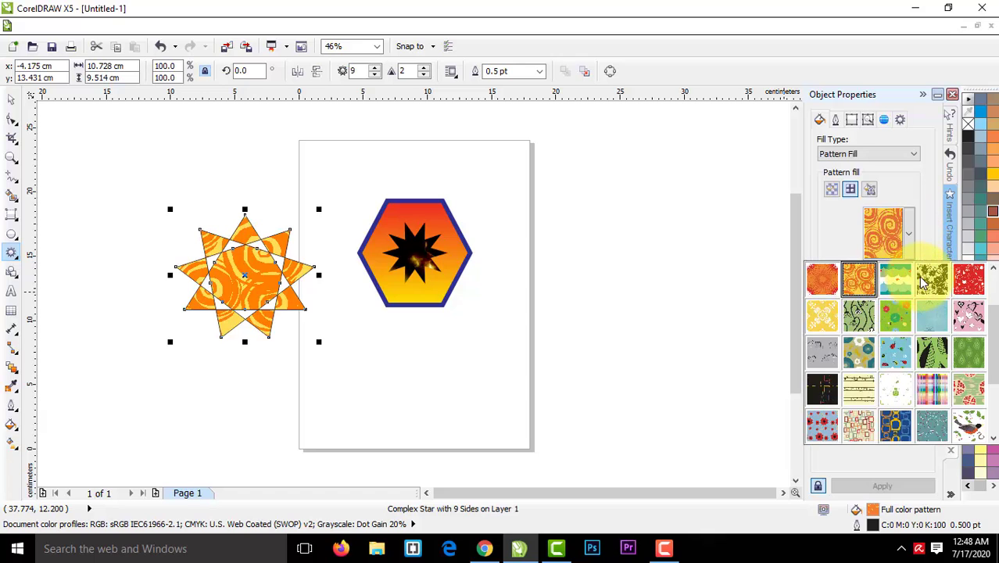
pyautogui.click(923, 284)
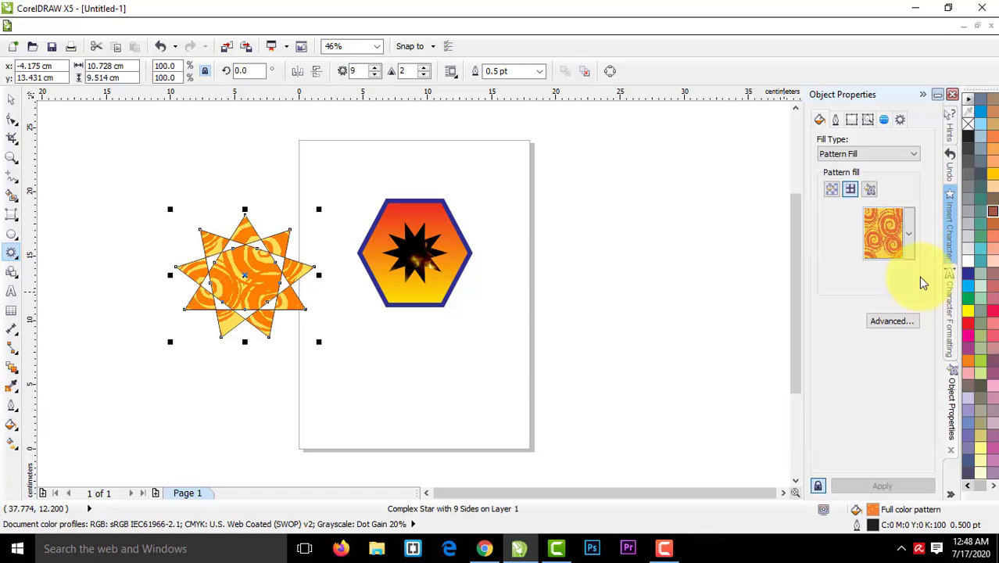
pyautogui.click(913, 238)
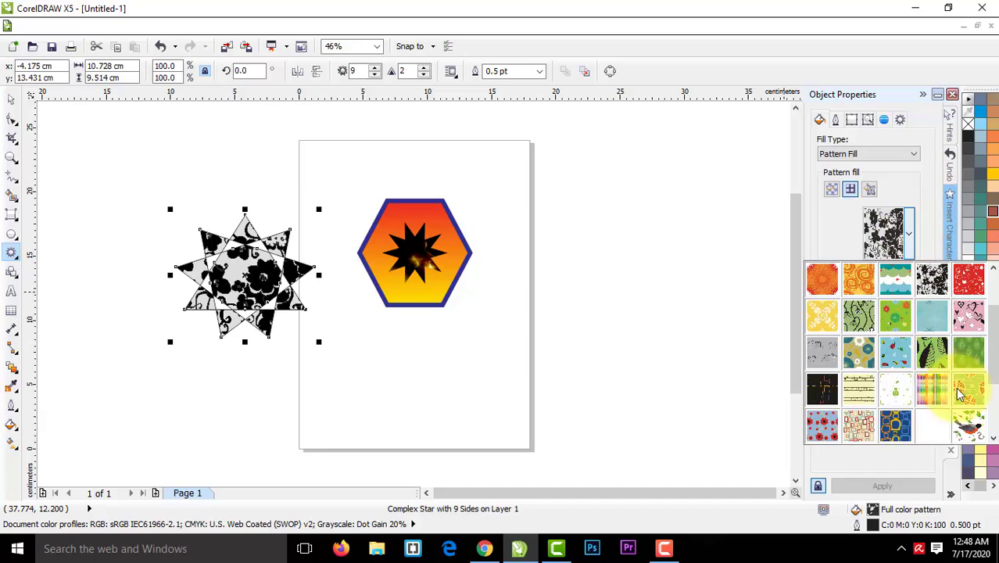
pyautogui.click(973, 429)
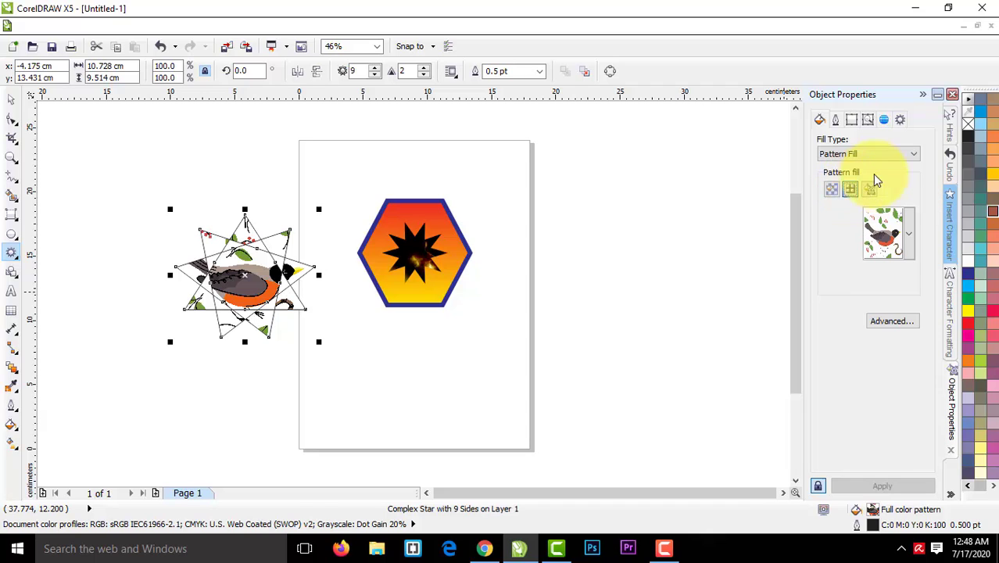
# Apply a linear fountain fill to the complex star and set its From color to red.
pyautogui.click(913, 154)
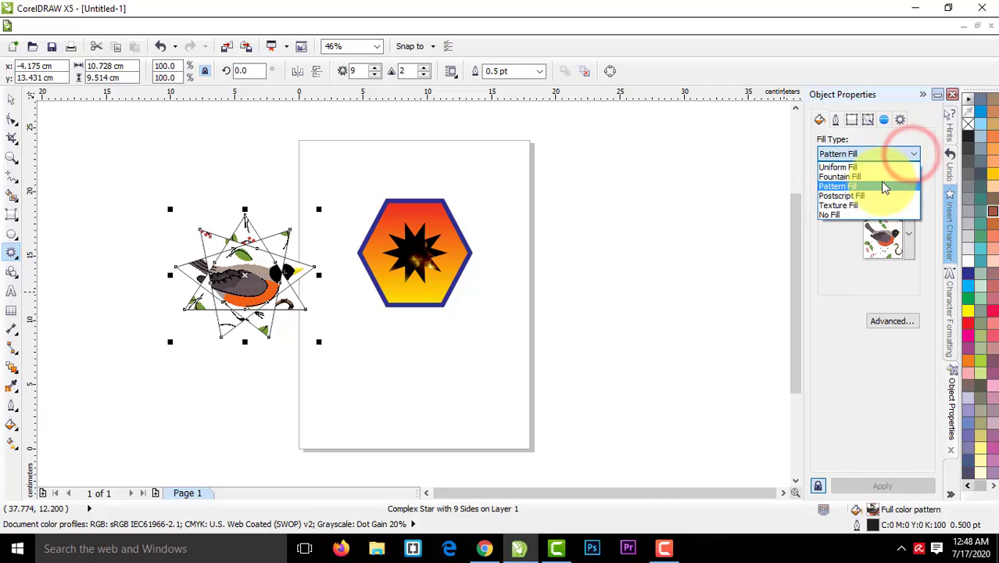
pyautogui.click(883, 178)
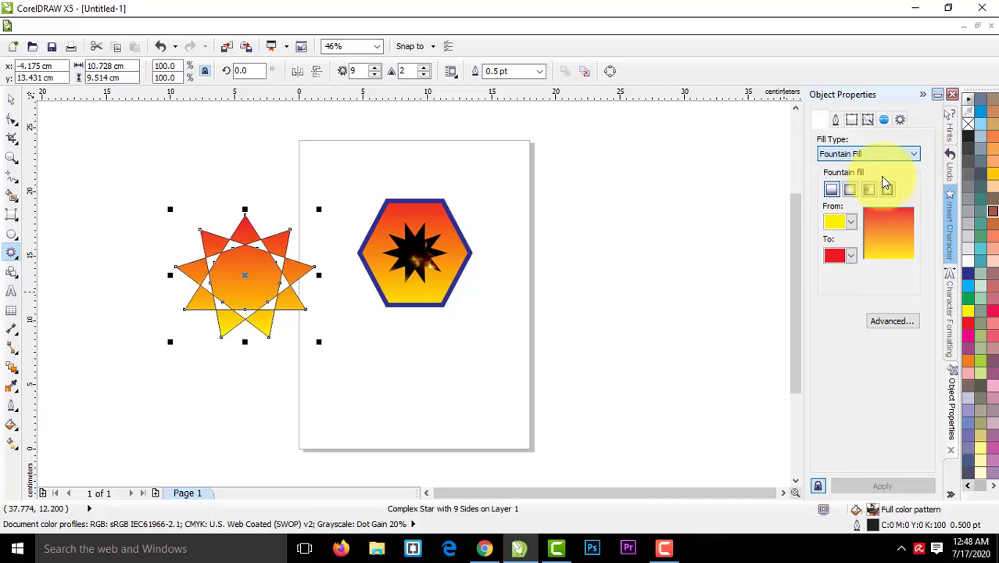
pyautogui.click(854, 222)
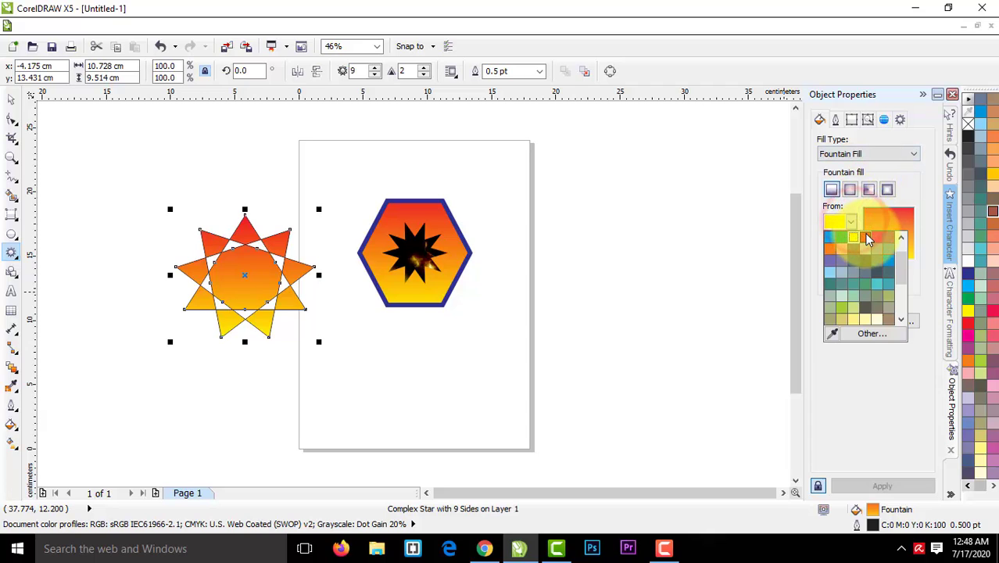
pyautogui.click(867, 235)
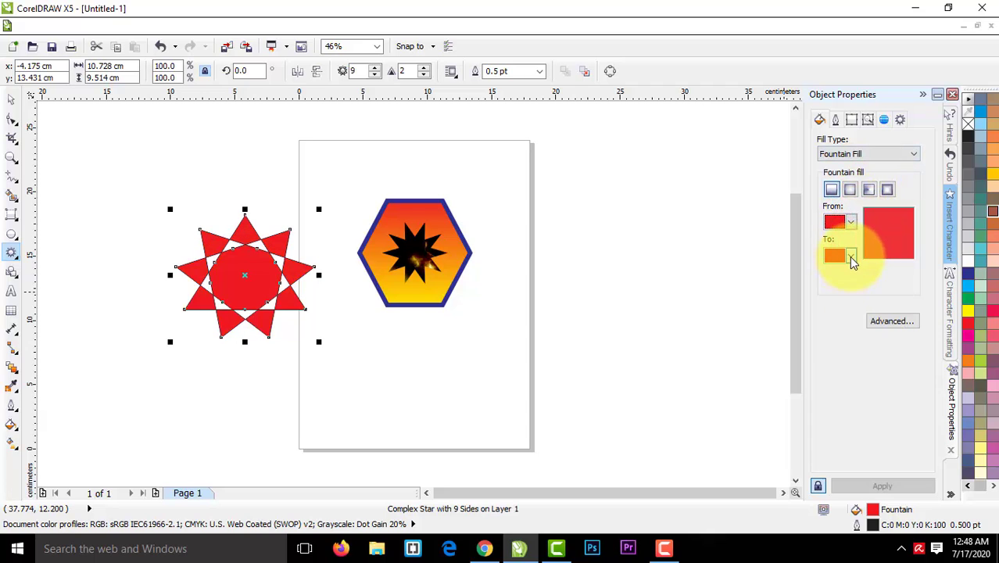
# Set the fountain fill's To color to blue, try the conical, square and linear types, settle on radial and deselect the complex star.
pyautogui.click(851, 257)
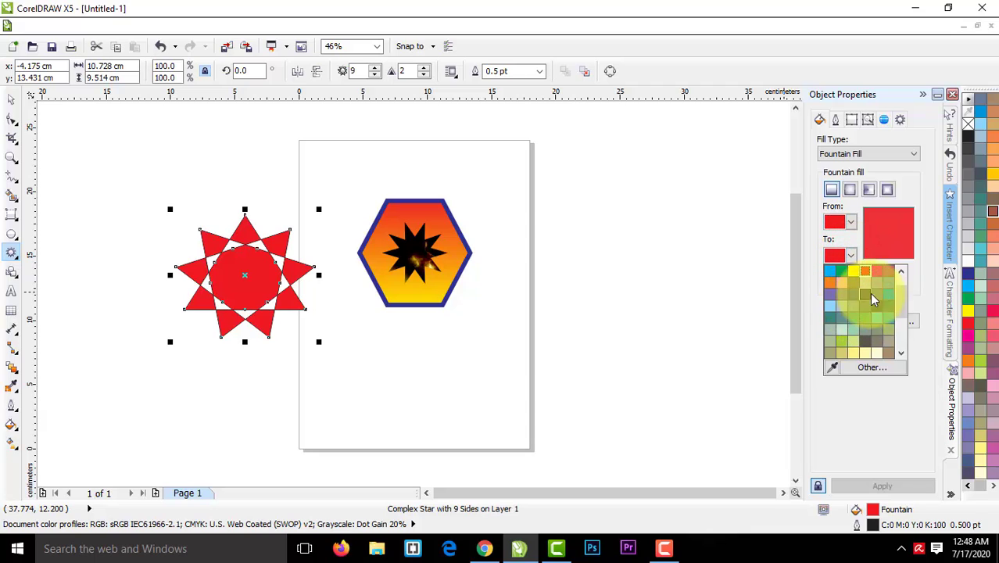
pyautogui.click(889, 296)
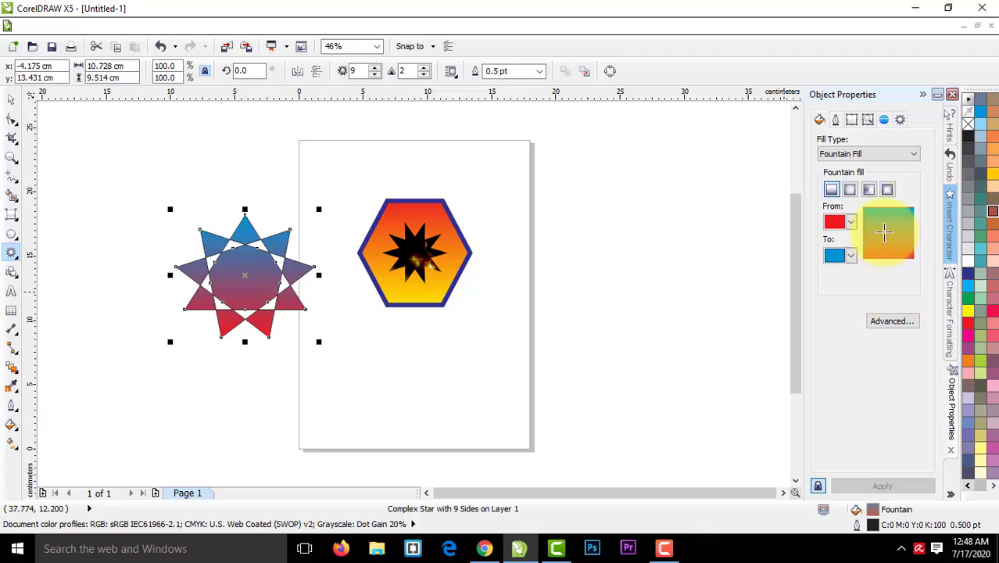
pyautogui.click(871, 192)
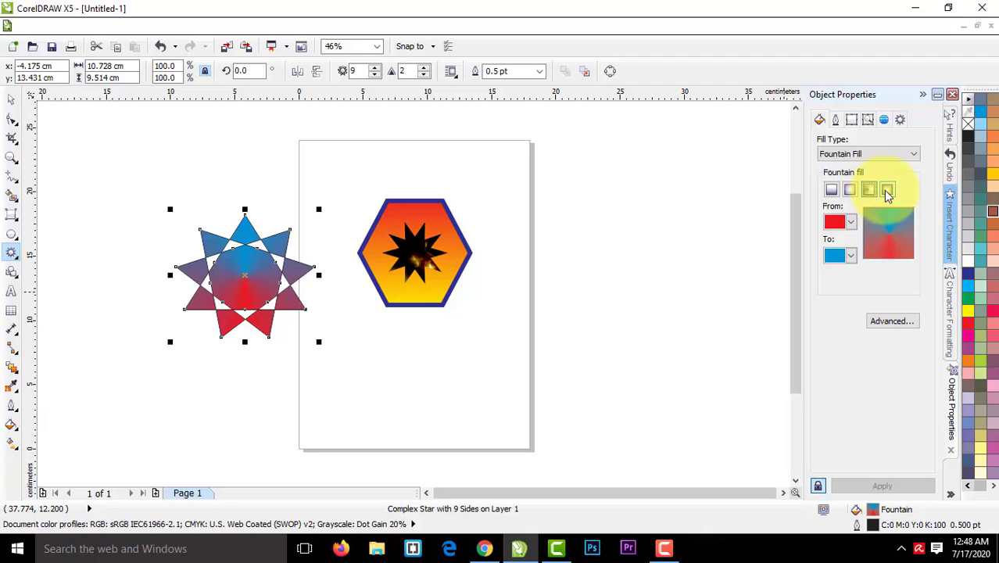
pyautogui.click(888, 192)
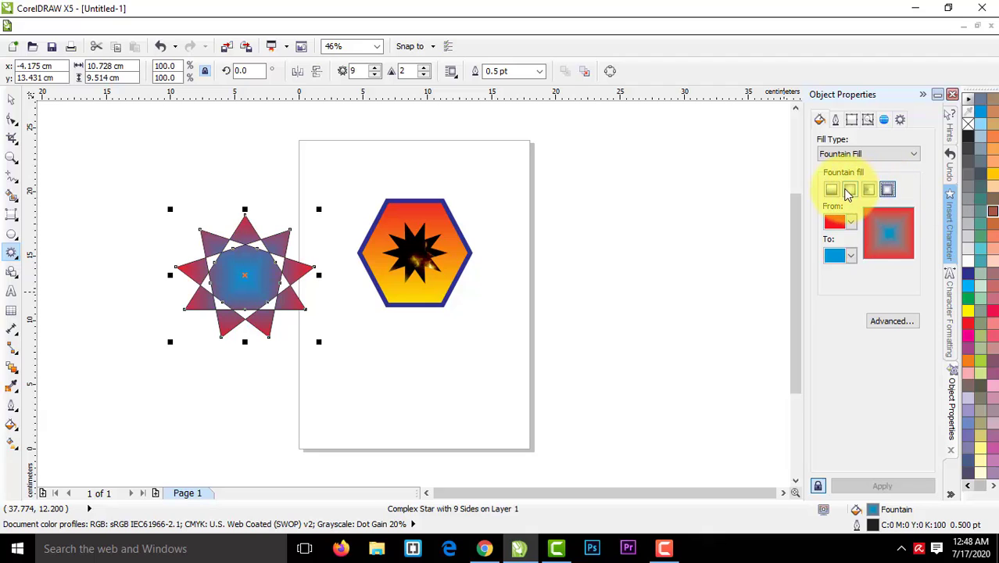
pyautogui.click(848, 193)
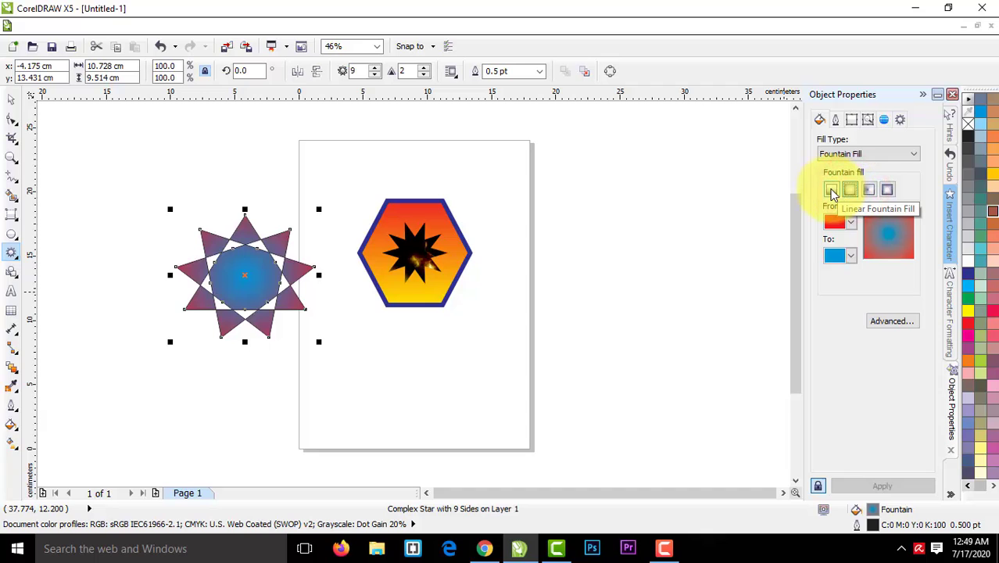
pyautogui.click(833, 195)
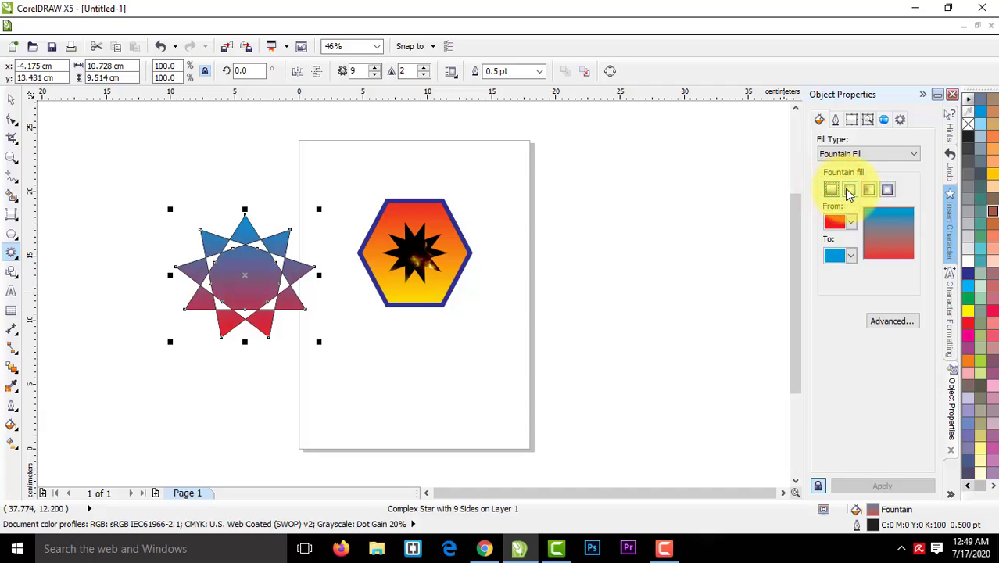
pyautogui.click(848, 191)
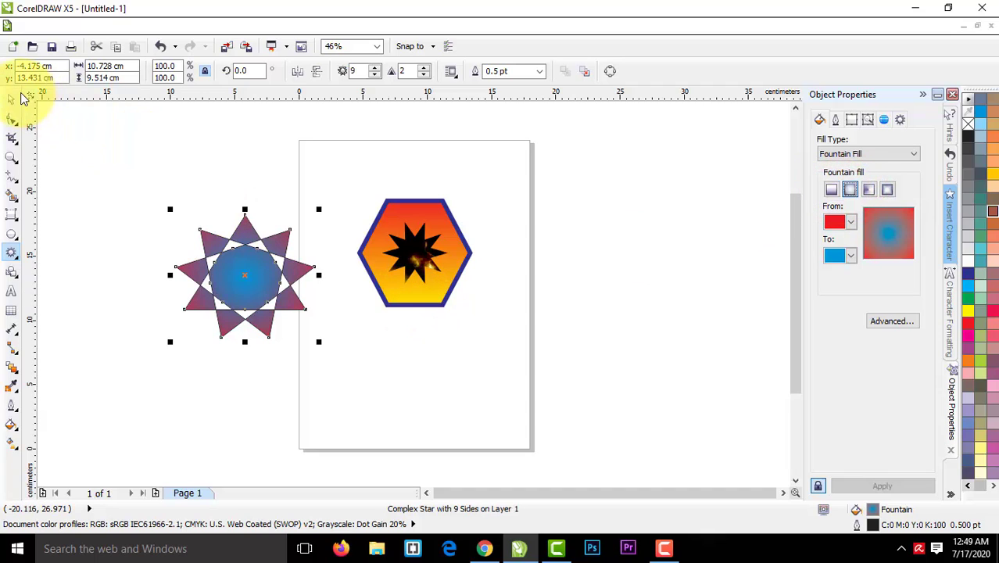
pyautogui.click(134, 150)
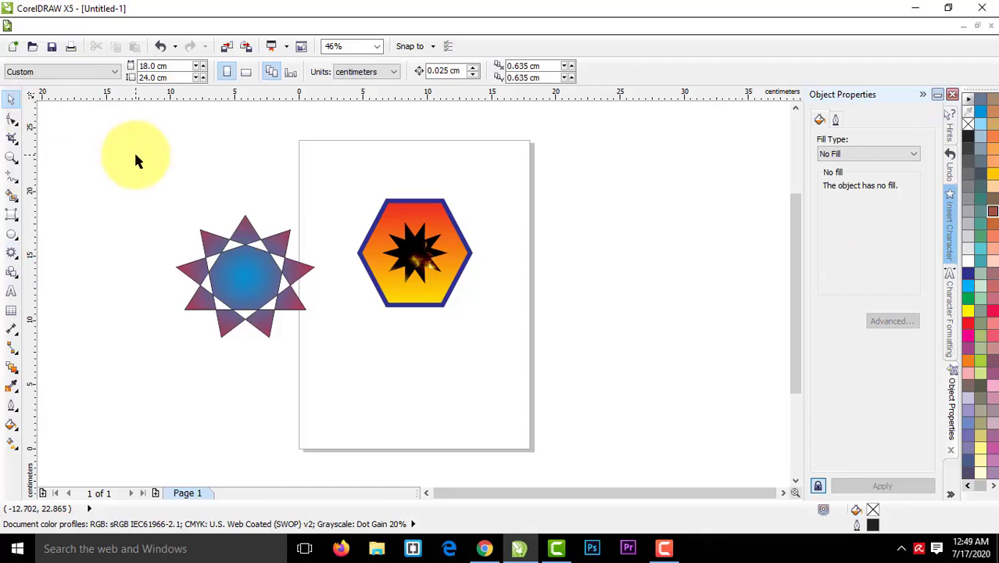
# Enlarge the complex star to about 22.6 cm wide and 20 cm high and move it onto the page over the hexagon.
pyautogui.click(238, 272)
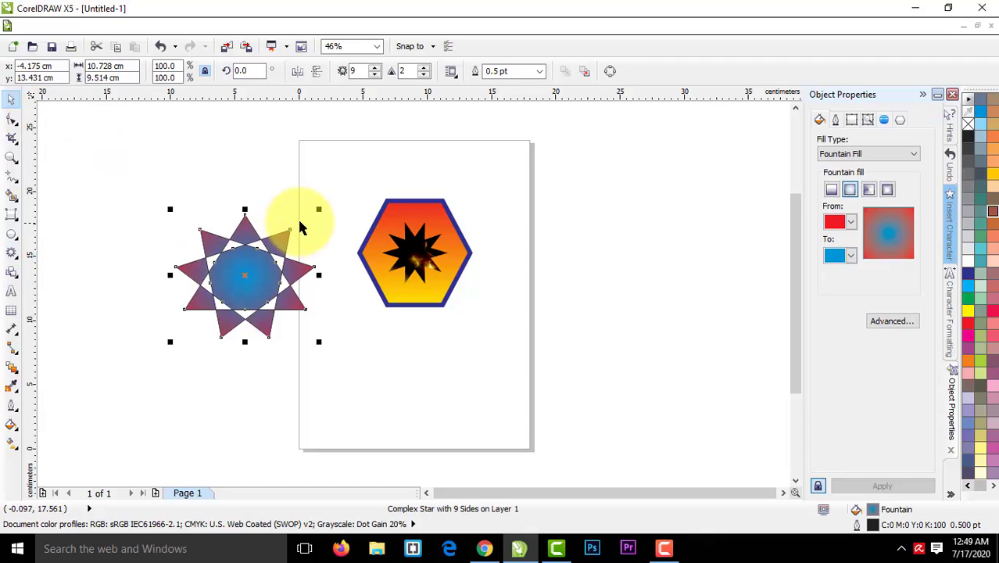
pyautogui.moveTo(322, 208); pyautogui.dragTo(453, 133)
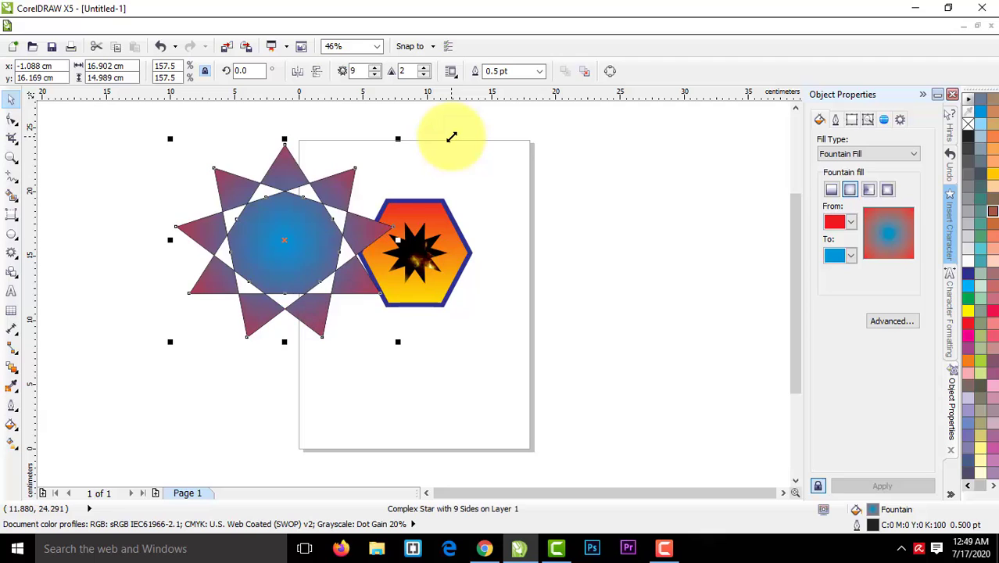
pyautogui.moveTo(294, 247); pyautogui.dragTo(407, 249)
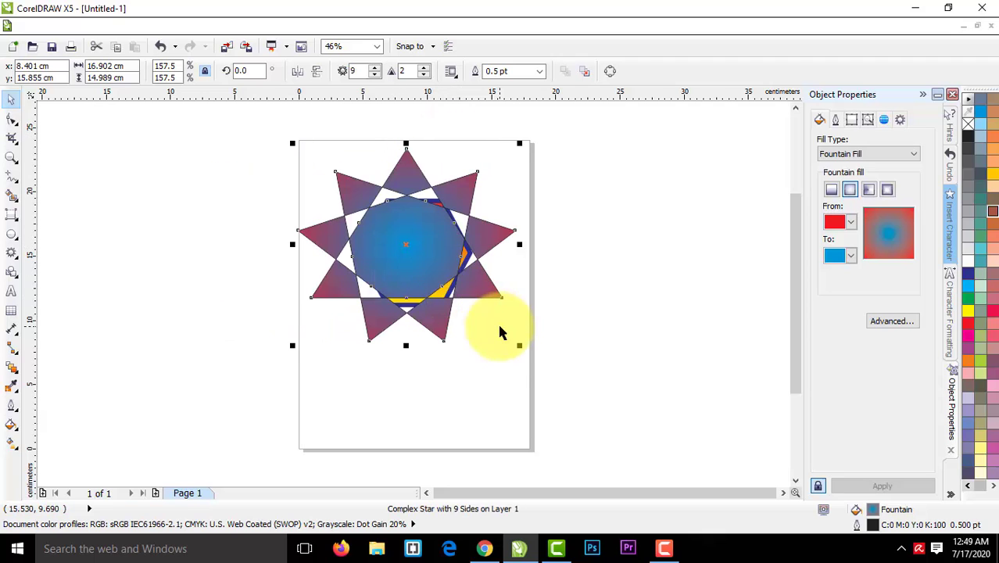
pyautogui.moveTo(517, 346); pyautogui.dragTo(587, 437)
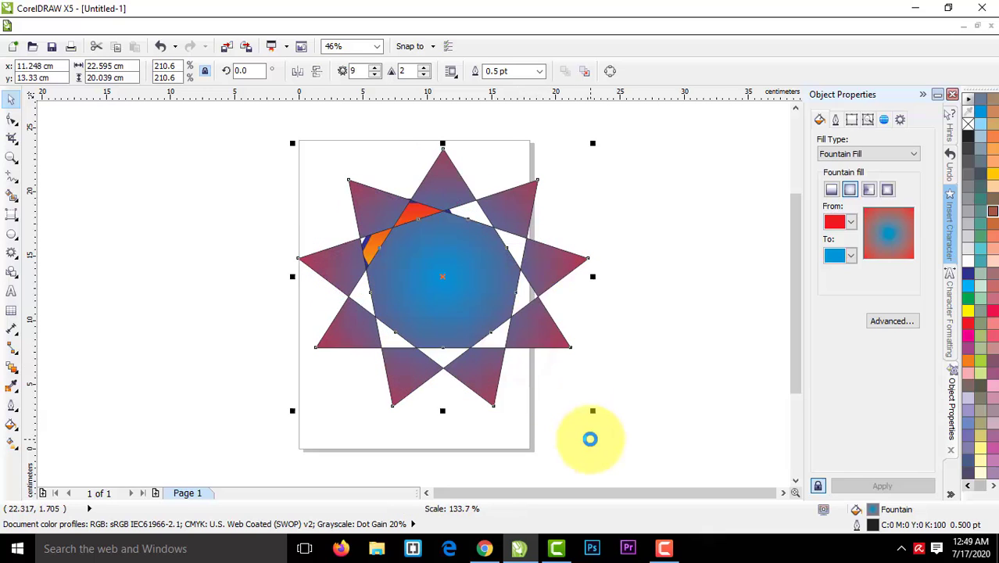
pyautogui.moveTo(446, 274); pyautogui.dragTo(422, 277)
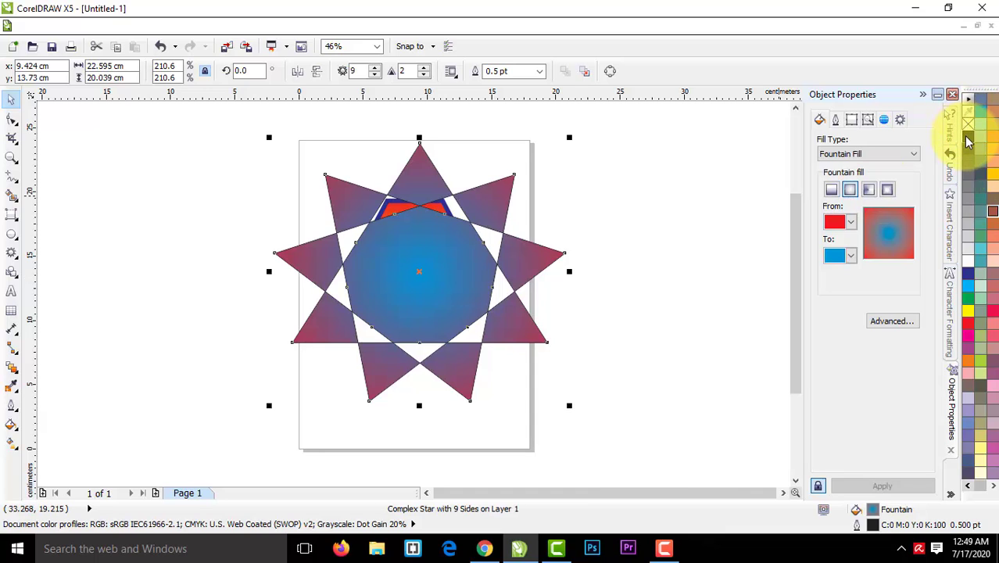
# Try a 4.0 pt outline on the complex star, then set its outline width to None.
pyautogui.click(541, 74)
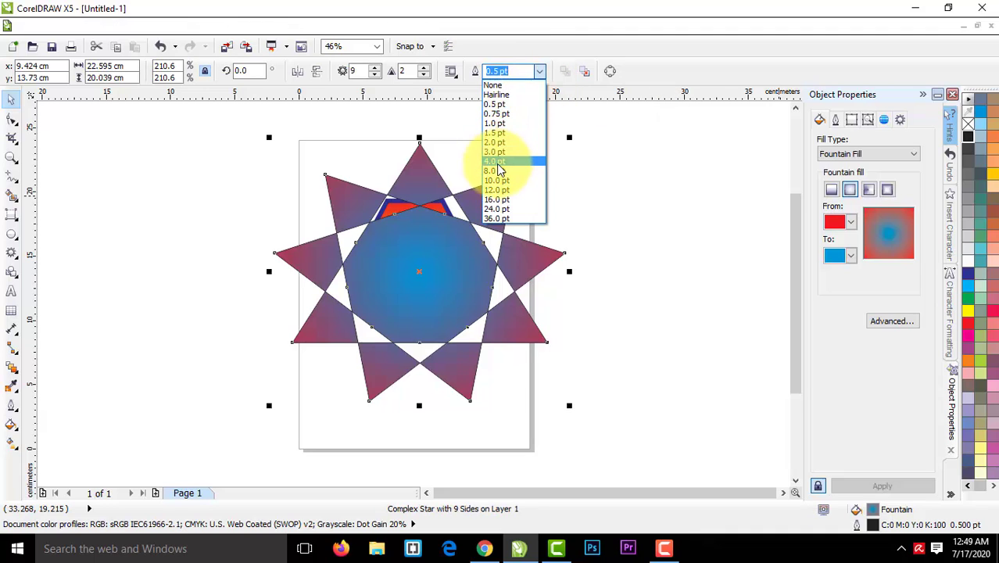
pyautogui.click(496, 161)
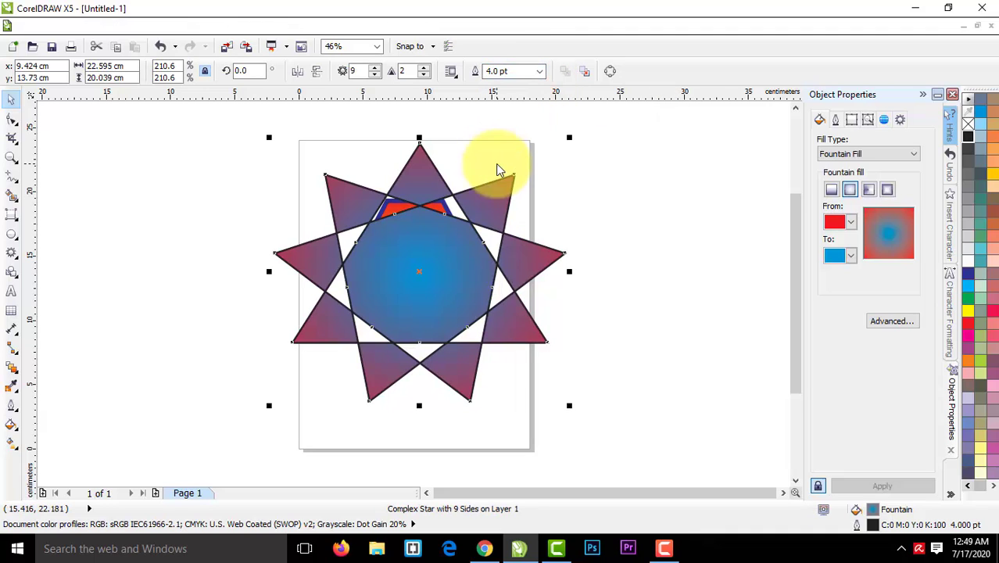
pyautogui.click(538, 72)
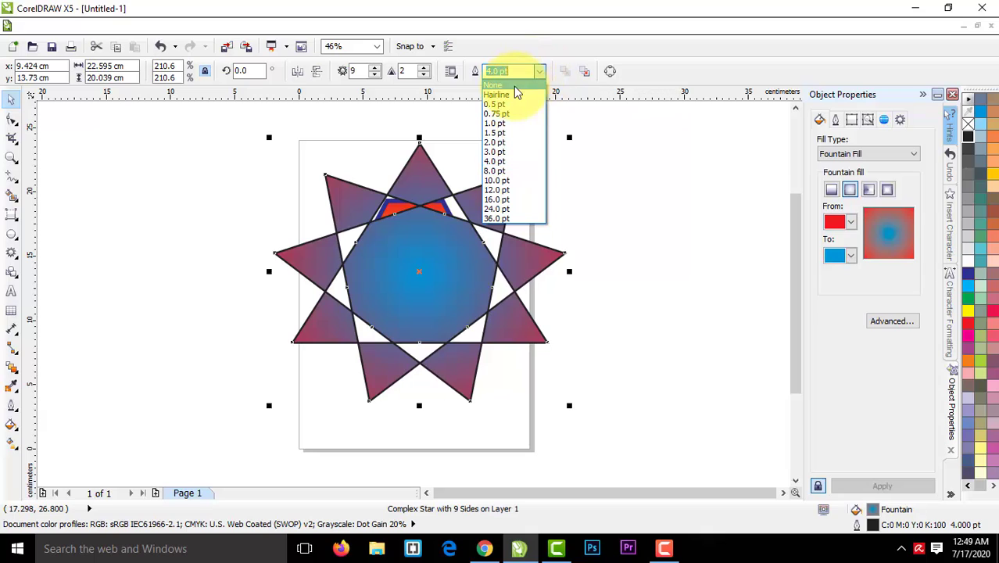
pyautogui.click(513, 85)
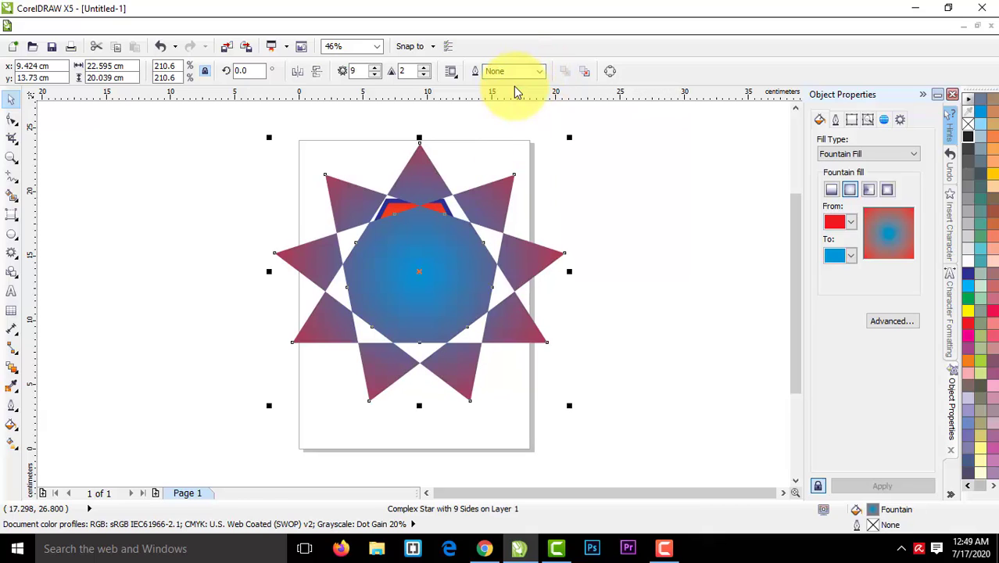
# Try eight points on the complex star, then raise its number of points to 15.
pyautogui.click(375, 76)
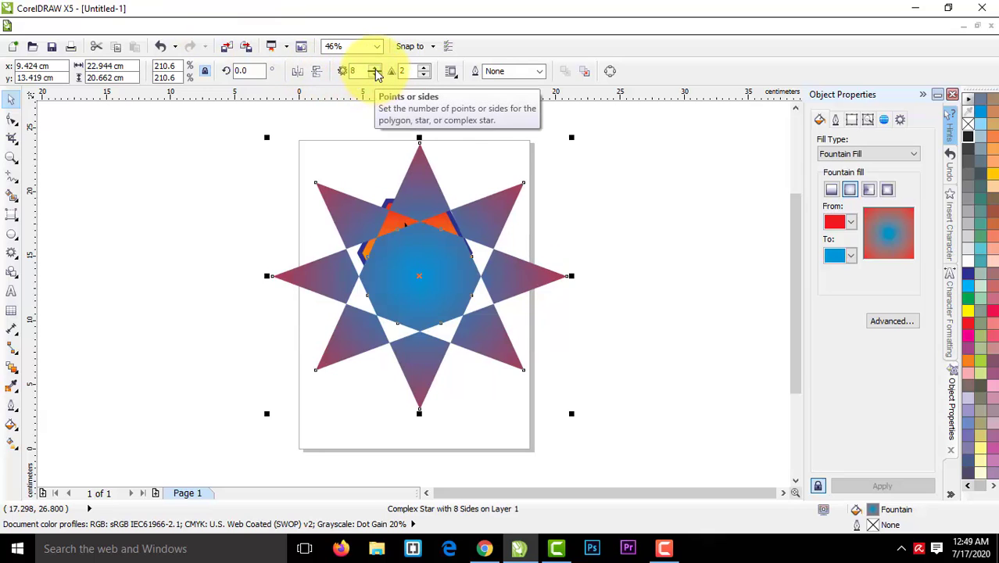
pyautogui.click(376, 69)
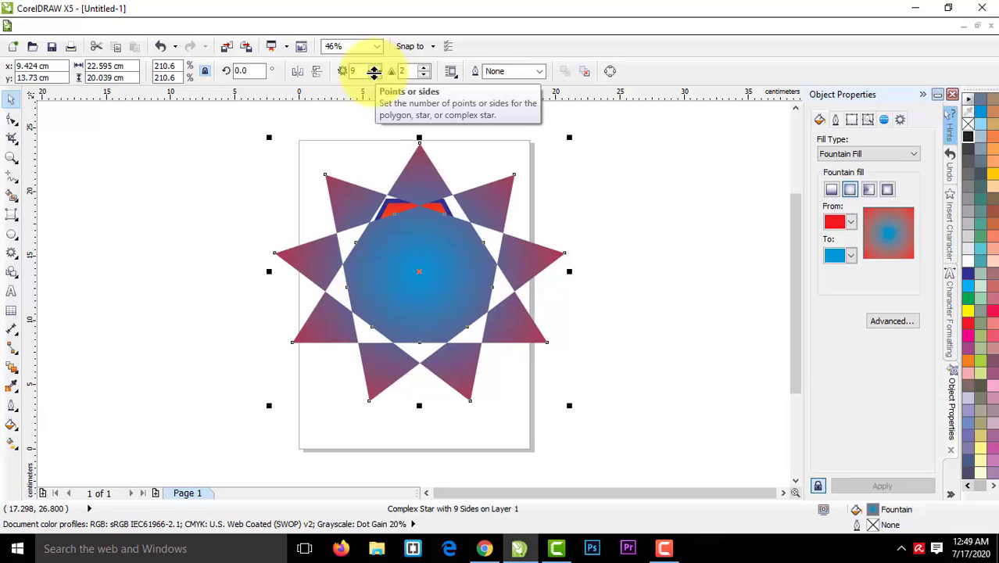
pyautogui.click(375, 69)
pyautogui.click(374, 69)
pyautogui.click(374, 68)
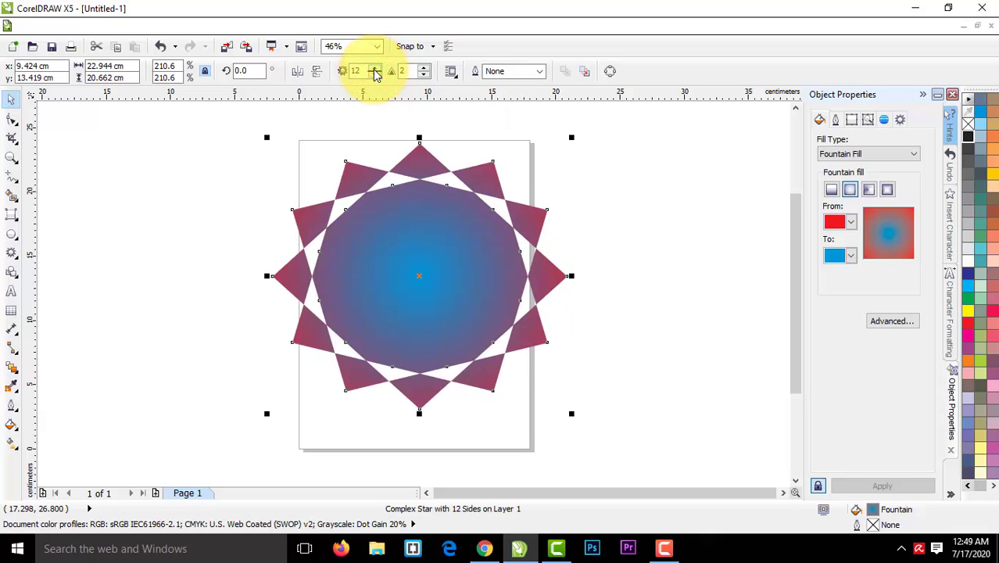
pyautogui.click(375, 69)
pyautogui.click(375, 69)
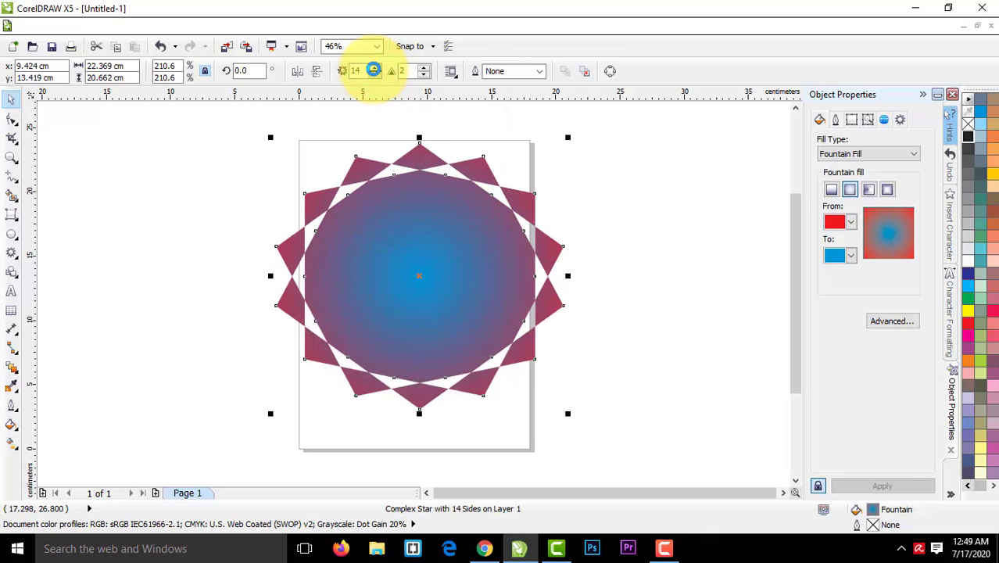
pyautogui.click(374, 69)
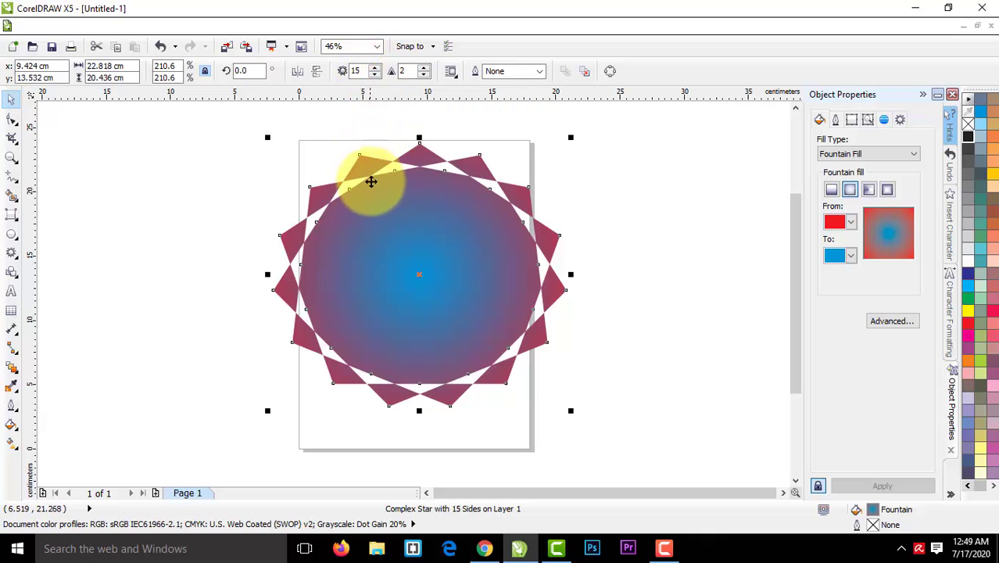
# Step the complex star's sharpness up and down between 2 and 4, leaving it at 4.
pyautogui.click(424, 75)
pyautogui.click(424, 67)
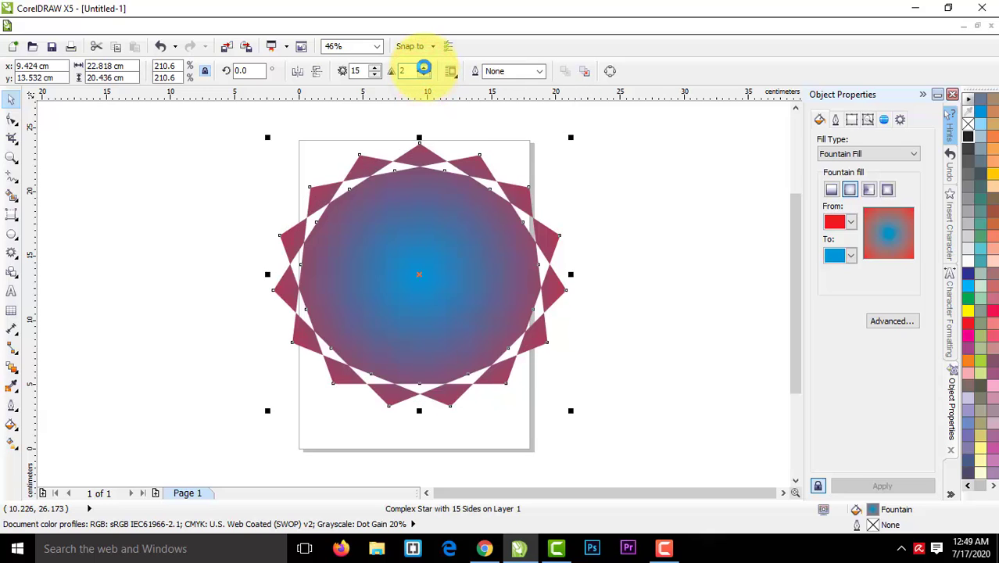
pyautogui.click(424, 68)
pyautogui.click(424, 67)
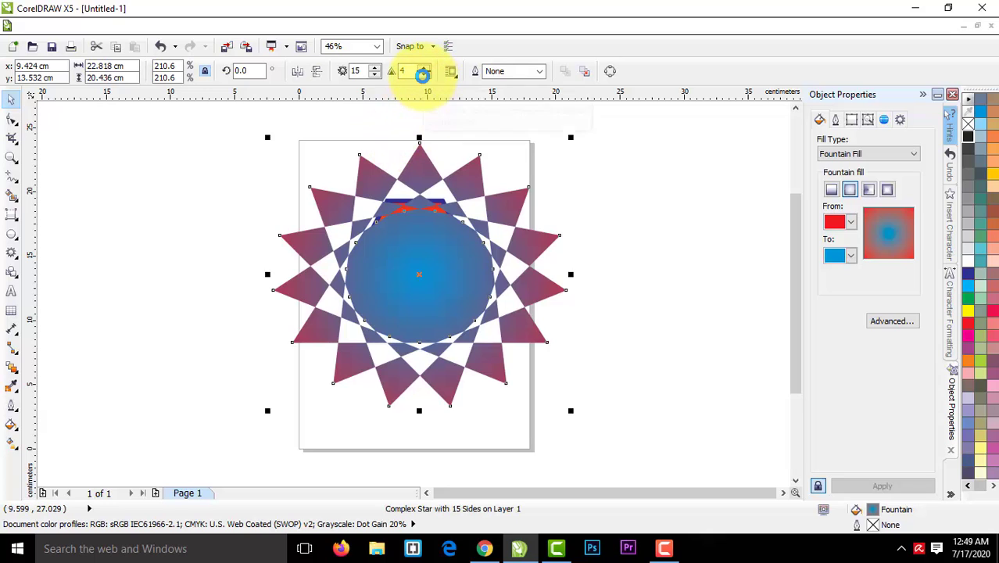
pyautogui.click(423, 75)
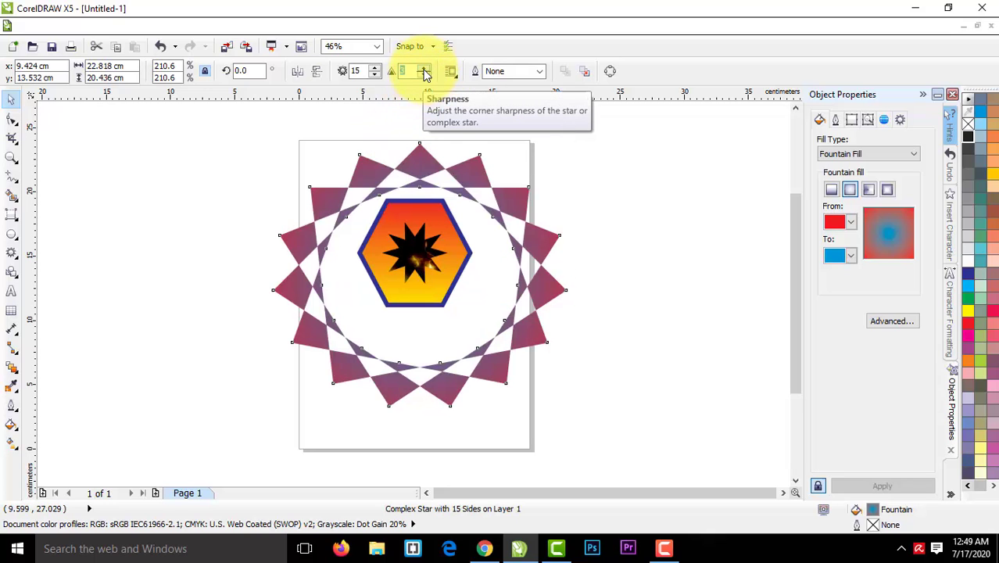
pyautogui.click(424, 68)
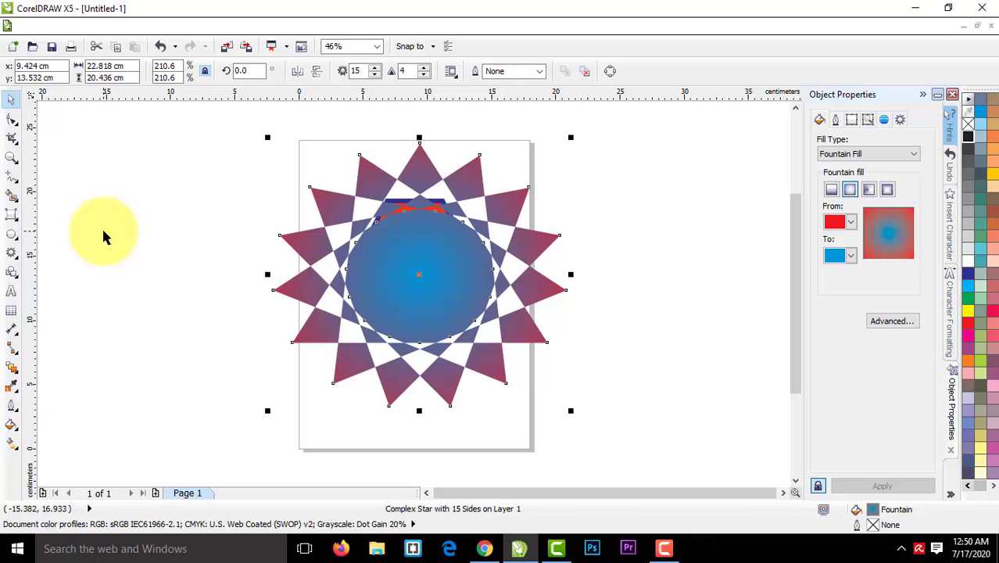
# Draw a graph paper grid of four columns and three rows in the empty area beside the page.
pyautogui.rightClick(16, 258)
pyautogui.click(10, 257)
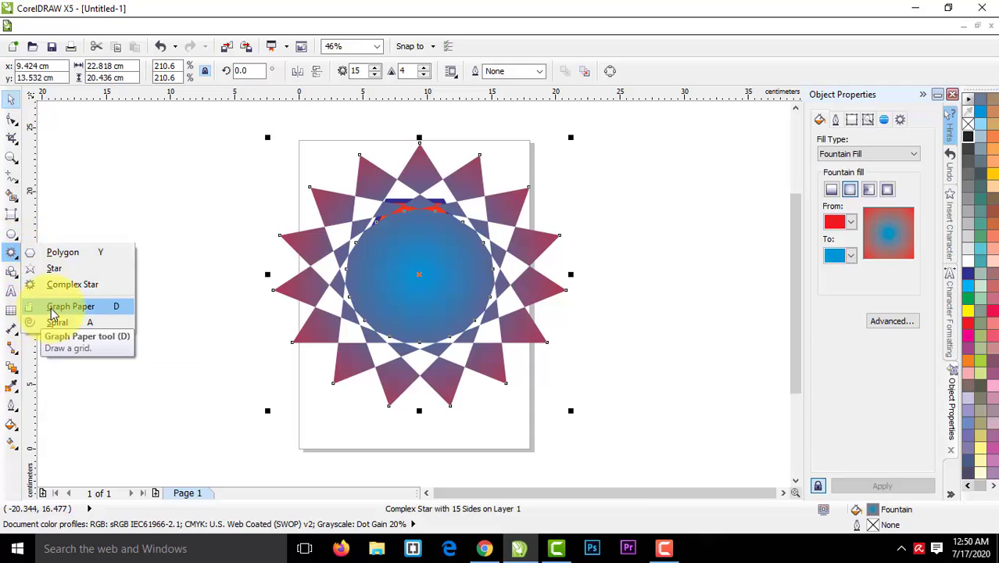
pyautogui.click(53, 307)
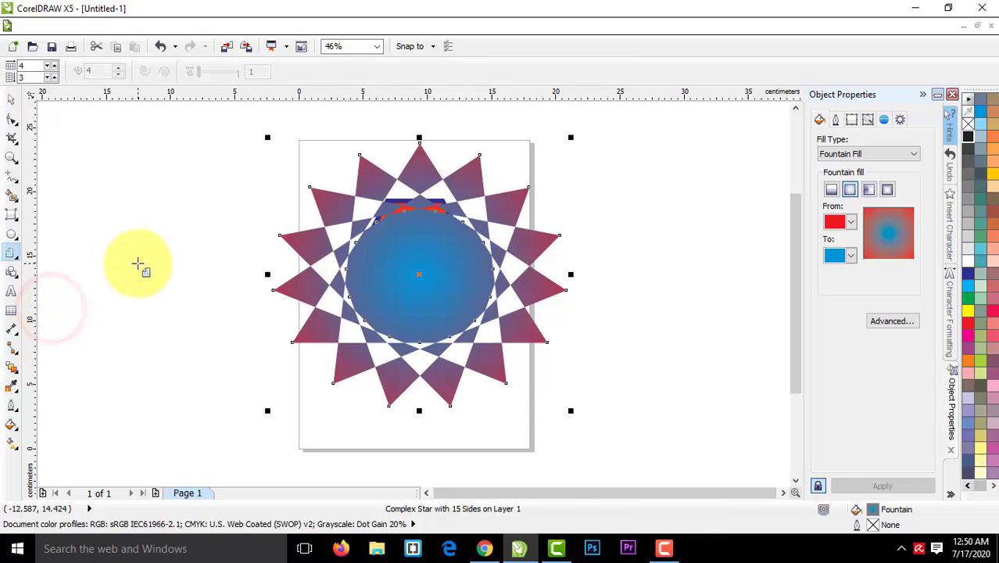
pyautogui.moveTo(100, 215); pyautogui.dragTo(242, 381)
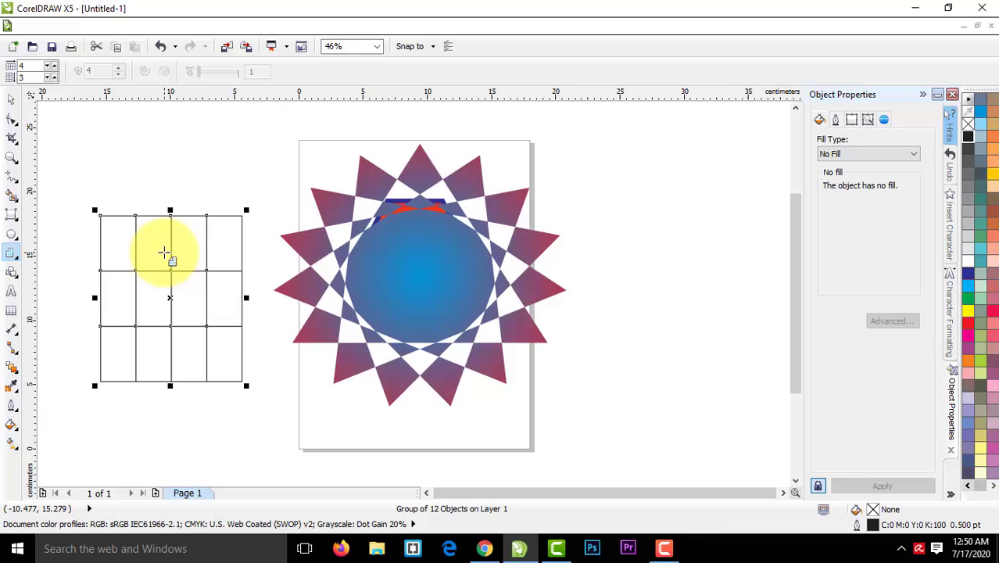
# Try a blue fill on the grid, then fill it with light orange (C:0 M:40 Y:60 K:0) and color its outline red.
pyautogui.click(980, 116)
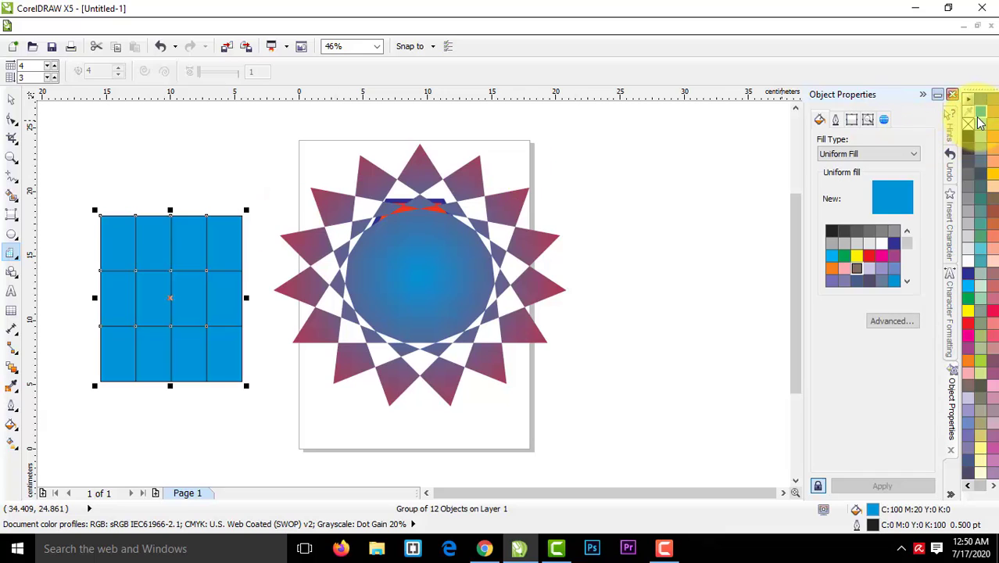
pyautogui.click(994, 141)
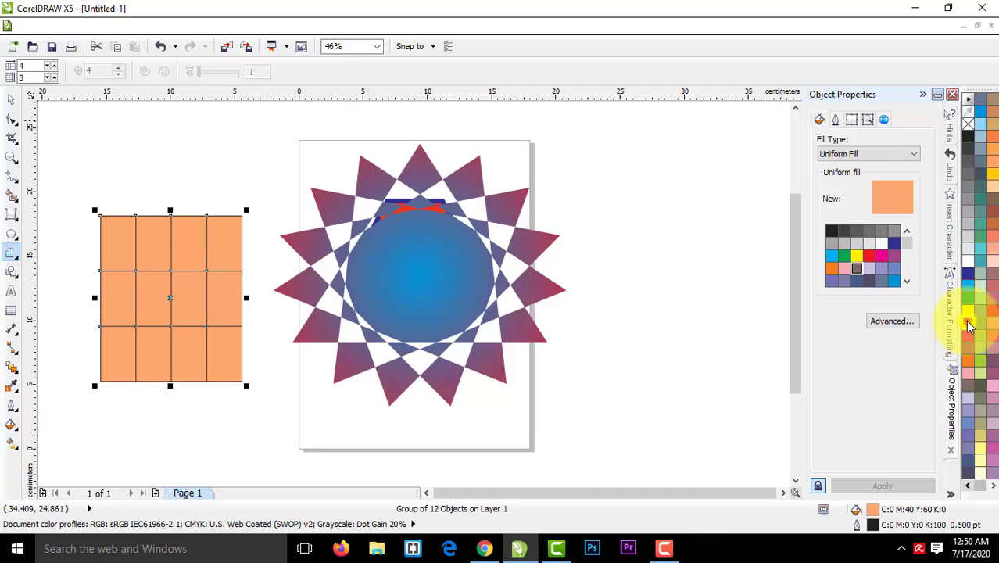
pyautogui.rightClick(968, 323)
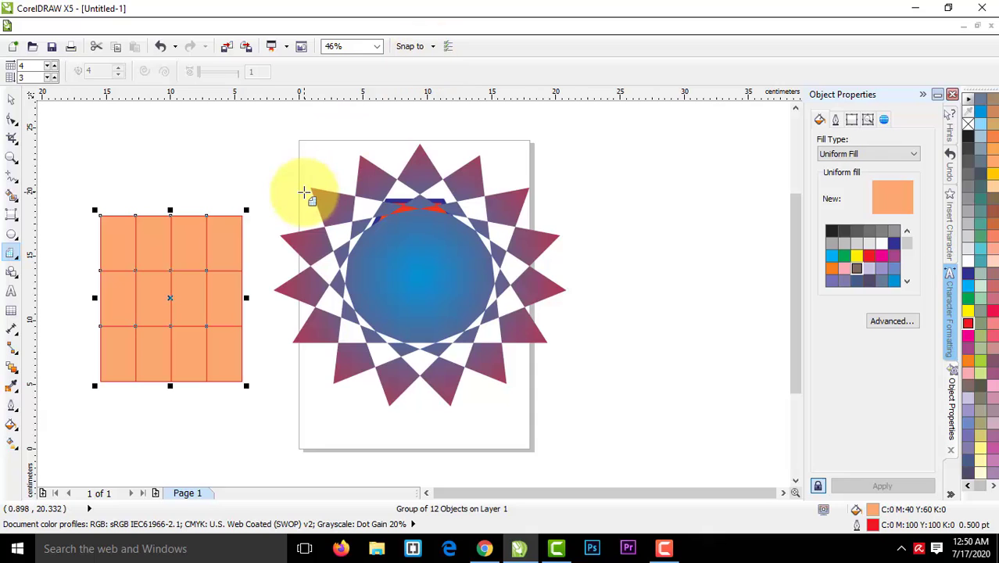
# Draw a symmetrical four-revolution spiral about 10.5 cm wide beside the page, trying a teal outline before blue (C:100 M:20 Y:0 K:0).
pyautogui.rightClick(17, 260)
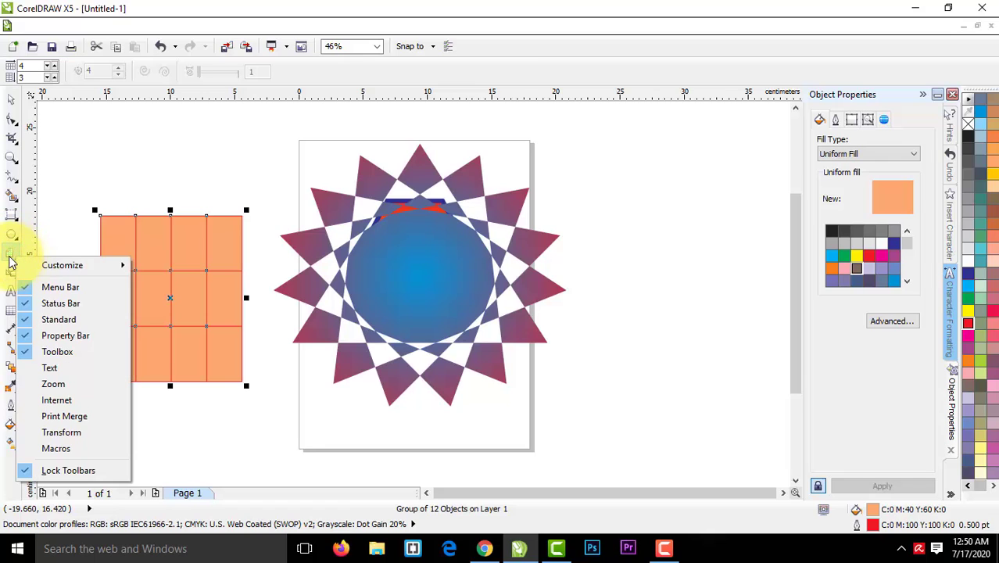
pyautogui.click(11, 261)
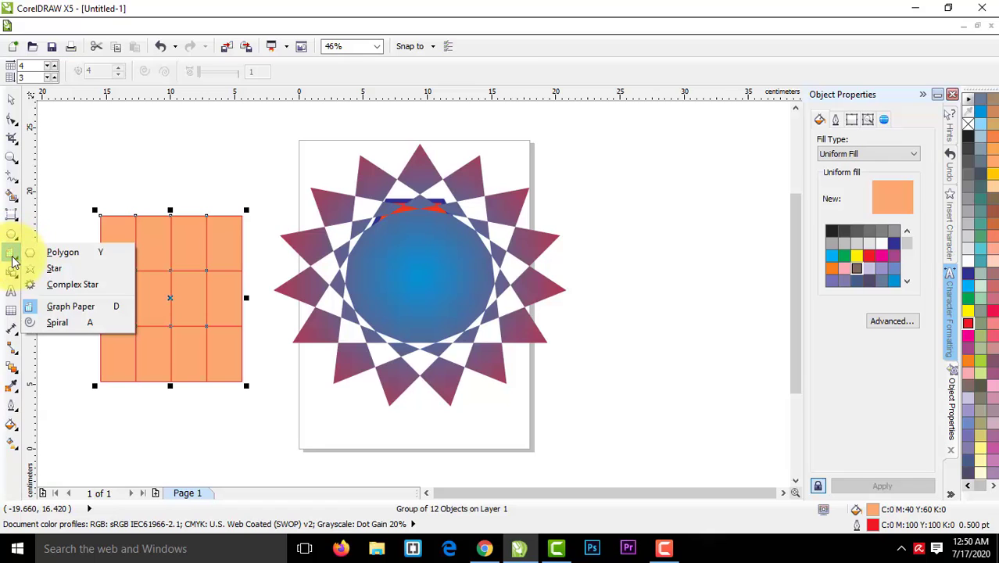
pyautogui.click(55, 322)
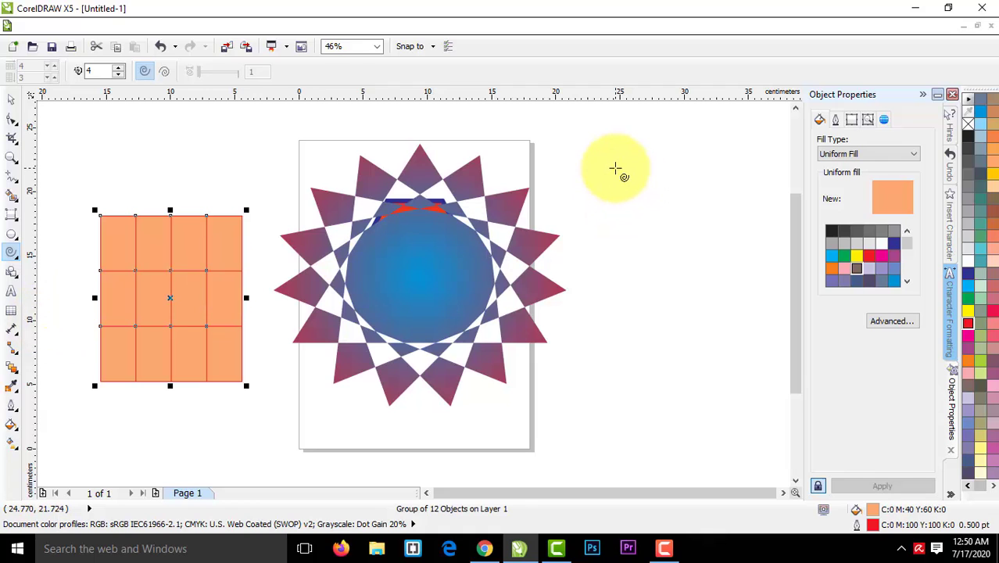
pyautogui.moveTo(617, 168); pyautogui.dragTo(753, 284)
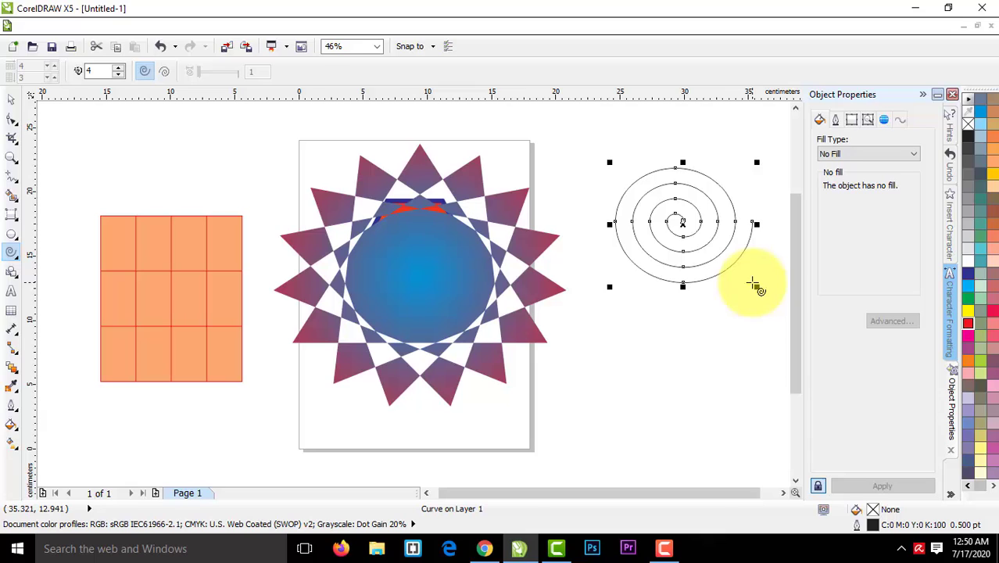
pyautogui.rightClick(981, 190)
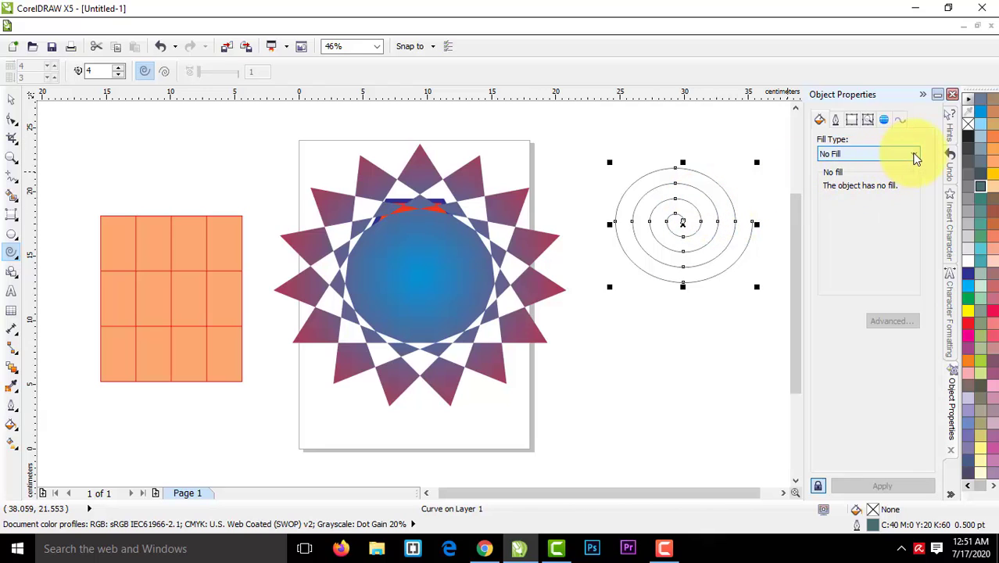
pyautogui.rightClick(981, 113)
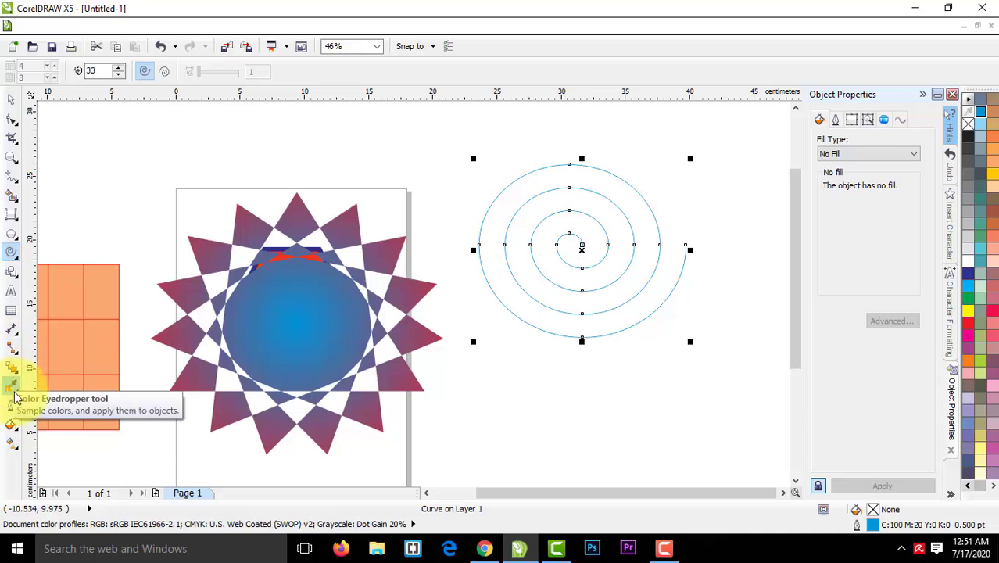
# Try outline widths of 1 pt and 8 pt on the spiral, then set the width to 10 pt.
pyautogui.click(19, 414)
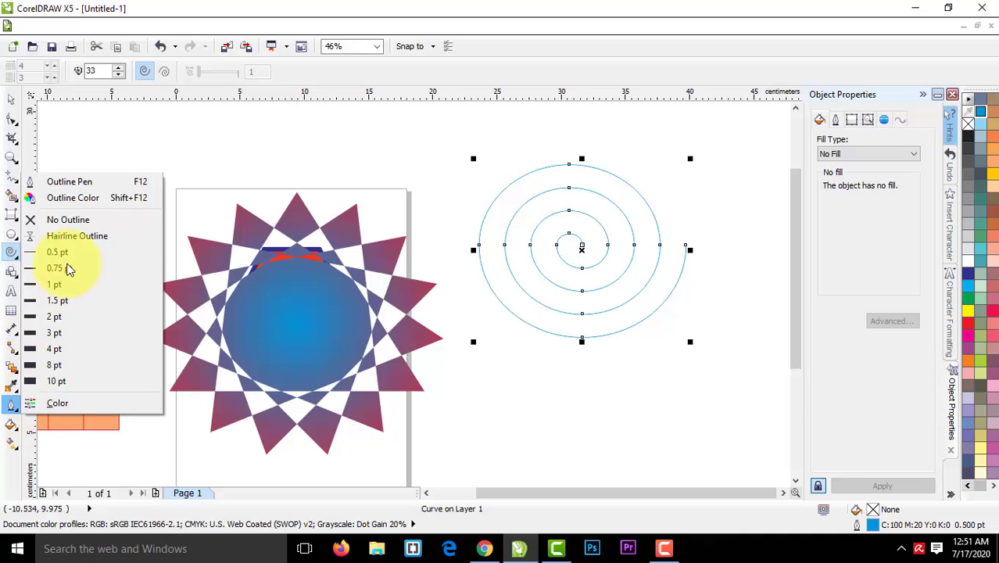
pyautogui.click(59, 291)
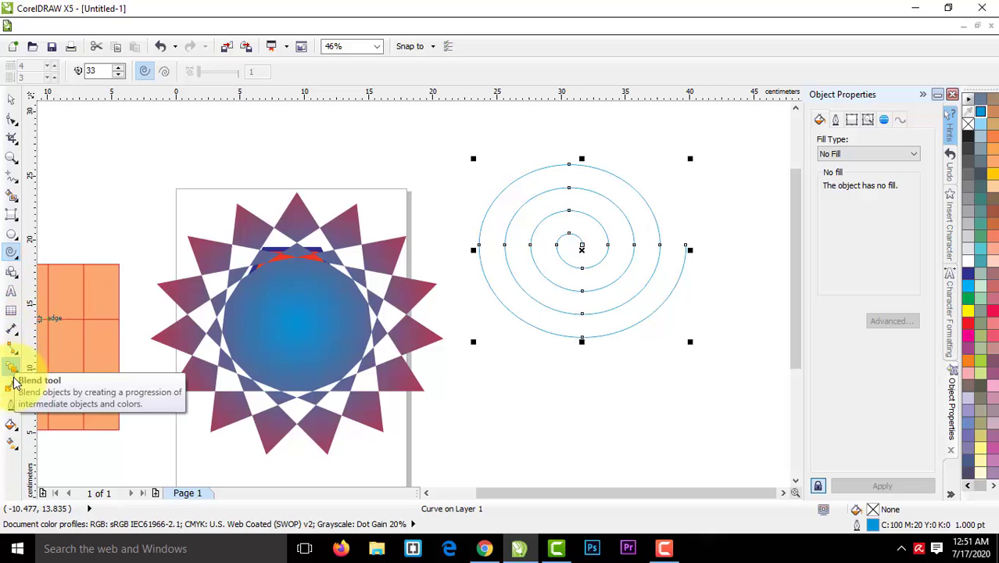
pyautogui.click(16, 415)
pyautogui.click(57, 367)
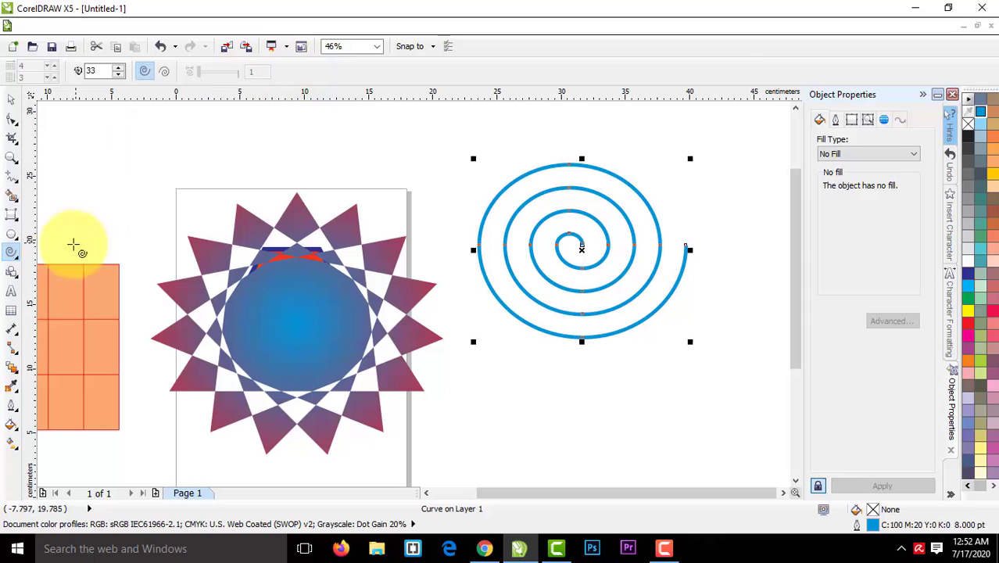
pyautogui.click(14, 408)
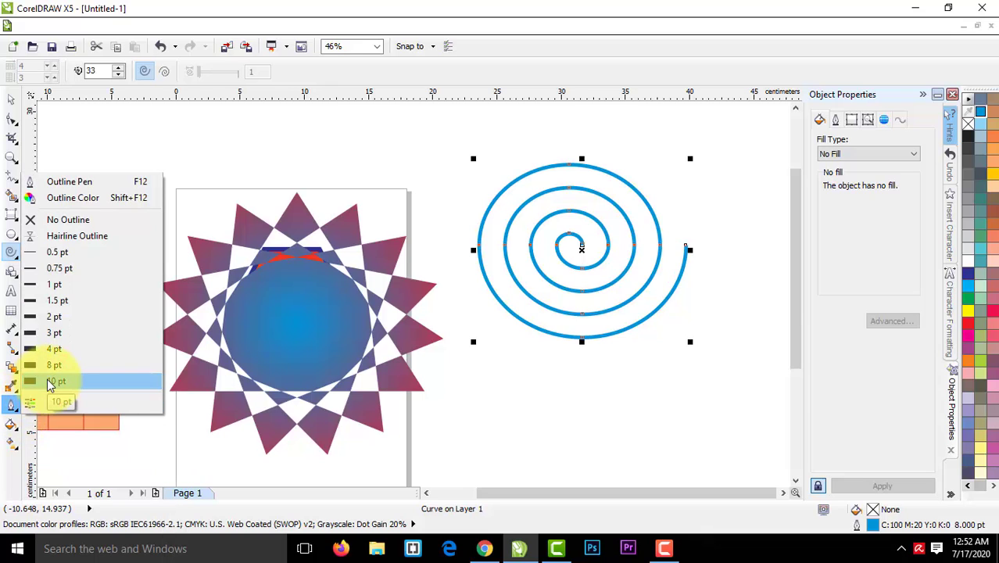
pyautogui.click(50, 381)
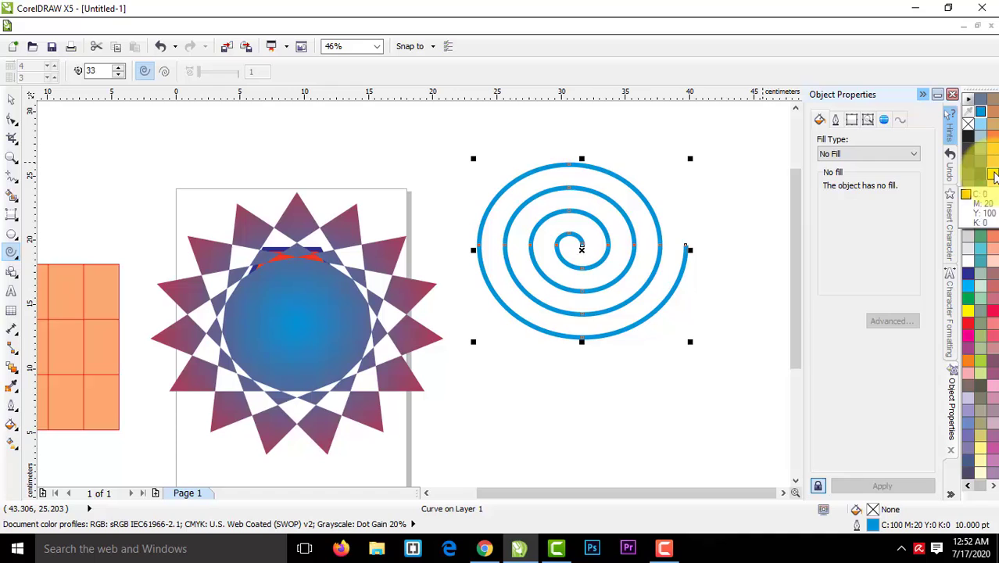
# Try a yellow spiral outline, then color it red (C:0 M:100 Y:100 K:0) and raise the spiral revolutions setting to 38.
pyautogui.rightClick(995, 177)
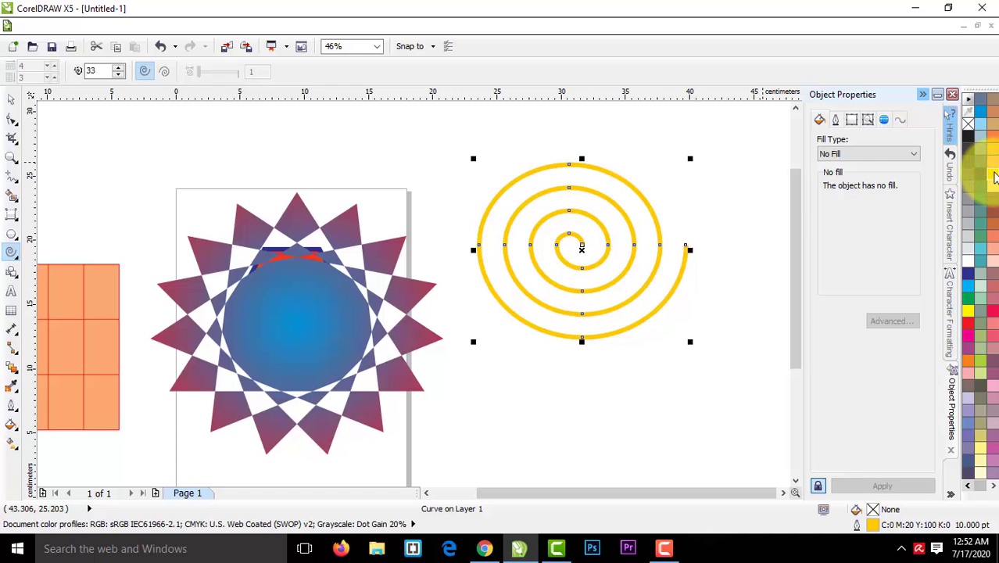
pyautogui.rightClick(971, 324)
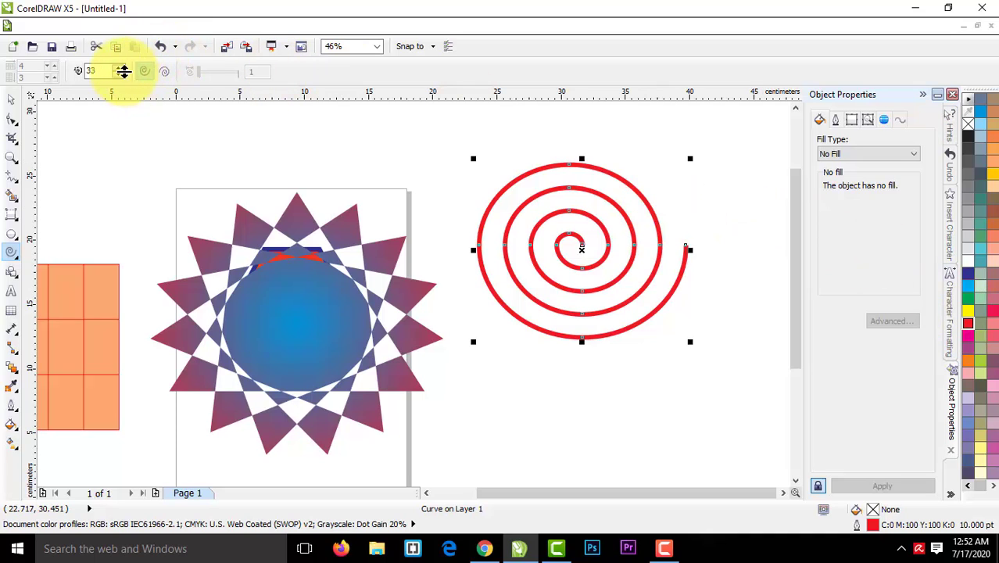
pyautogui.click(119, 71)
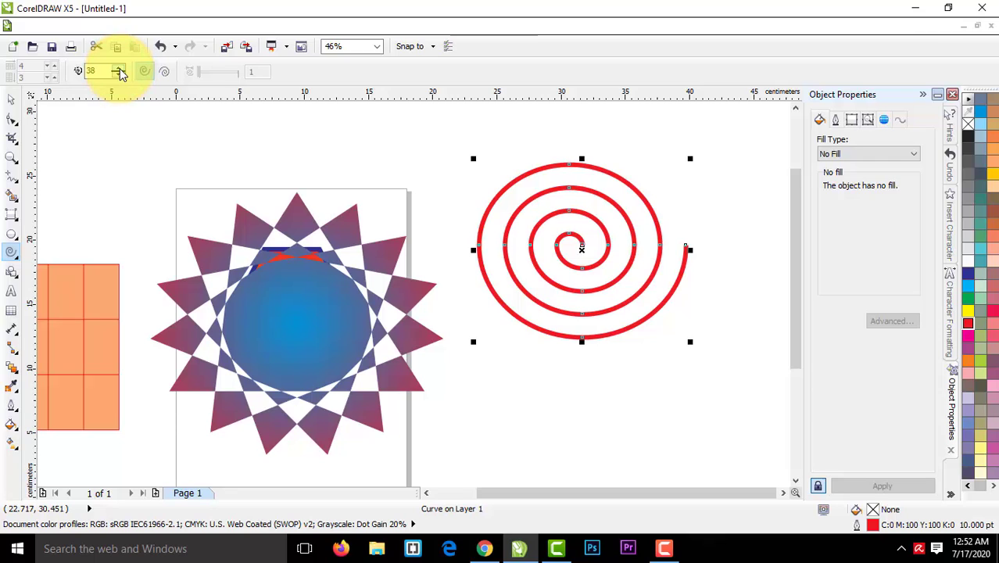
pyautogui.click(11, 256)
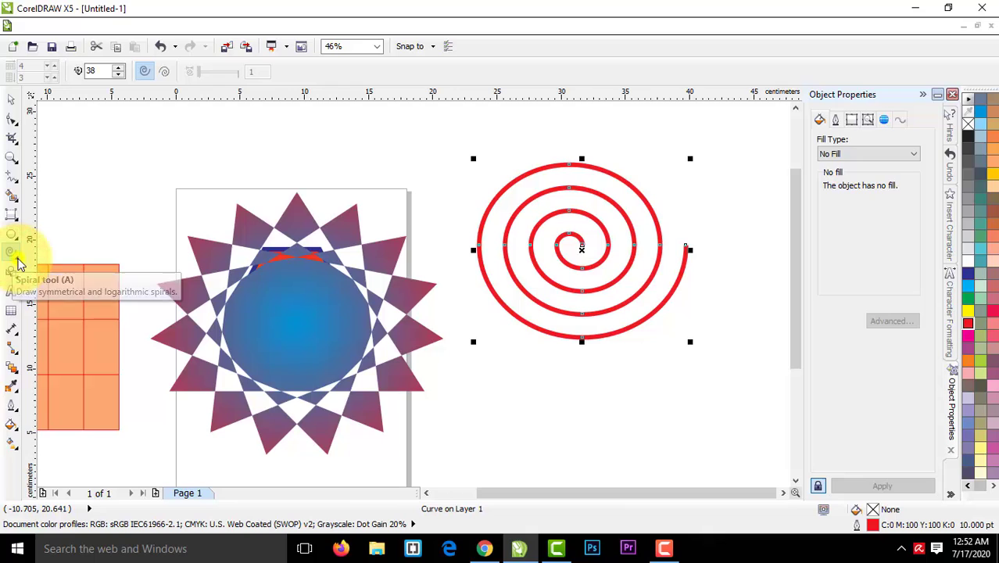
pyautogui.rightClick(19, 262)
pyautogui.click(12, 260)
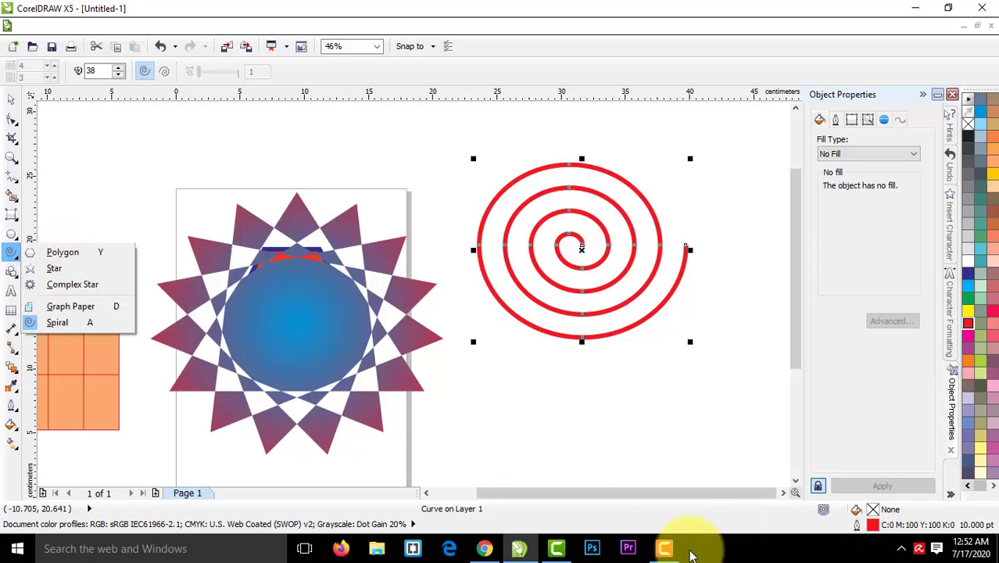
pyautogui.click(663, 550)
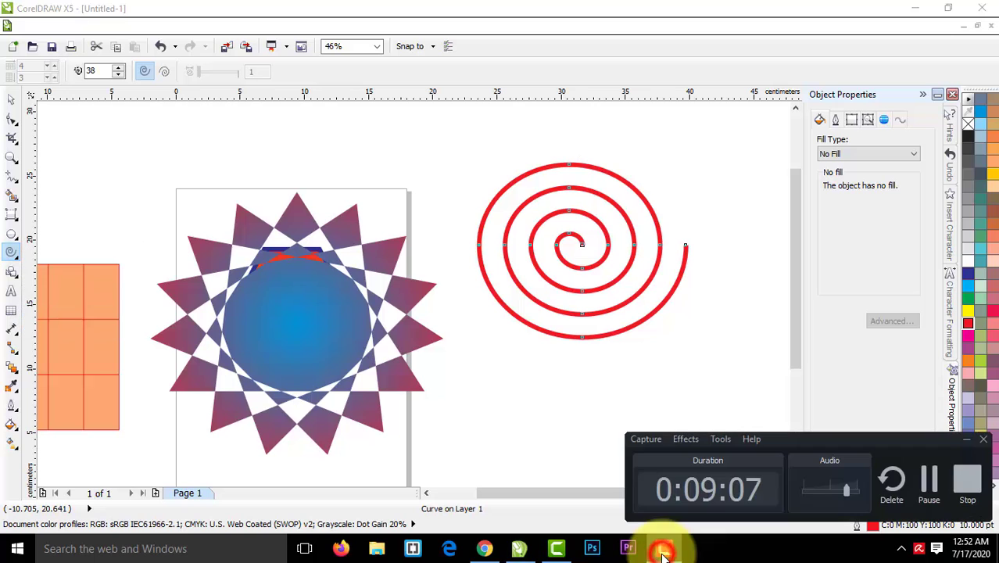
pyautogui.click(966, 486)
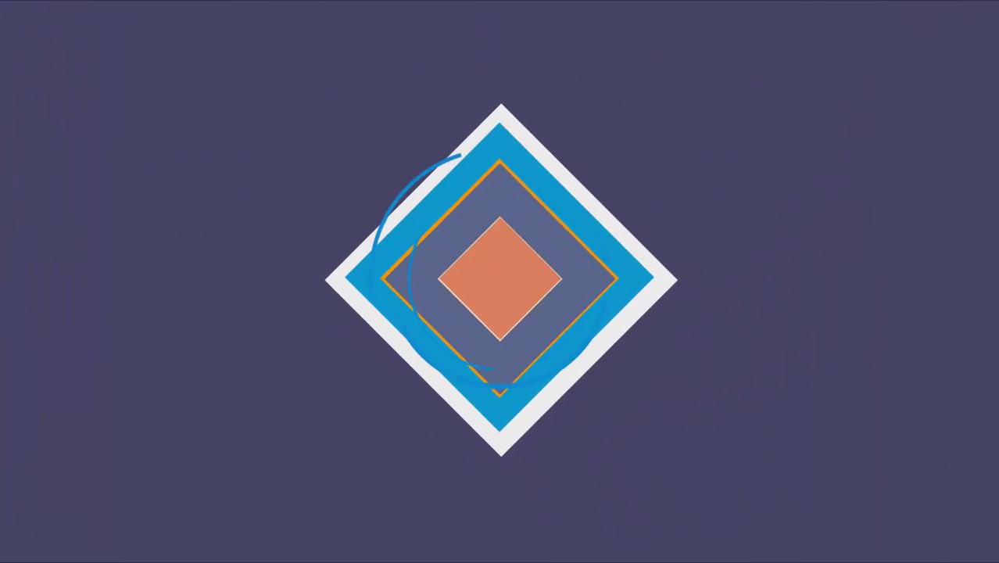